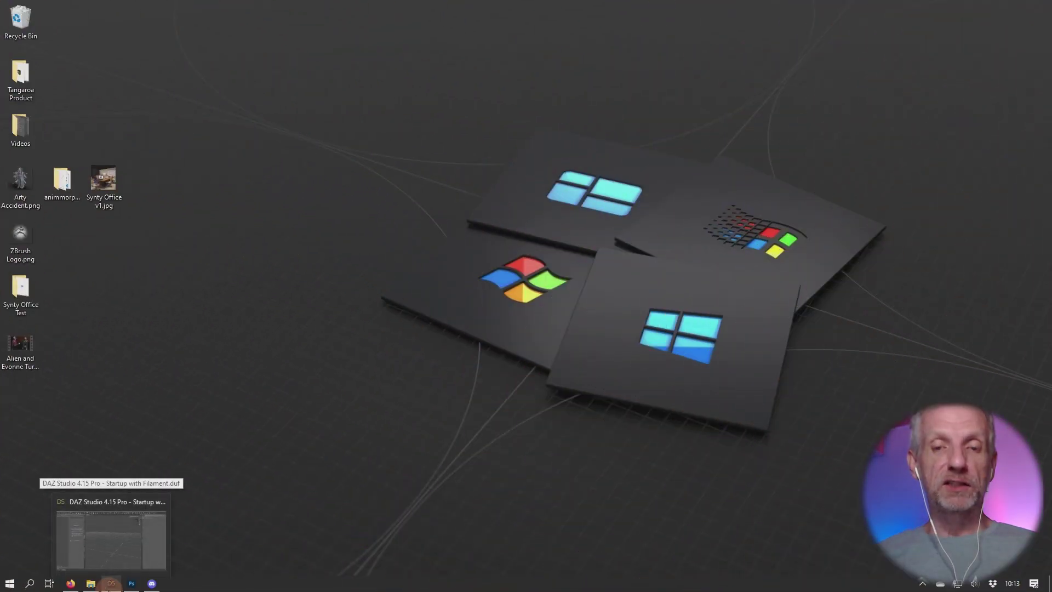
- Switch to DAZ Studio and load the G8F Modesty figure from the ! Modesty Product content folder
left_click(109, 586)
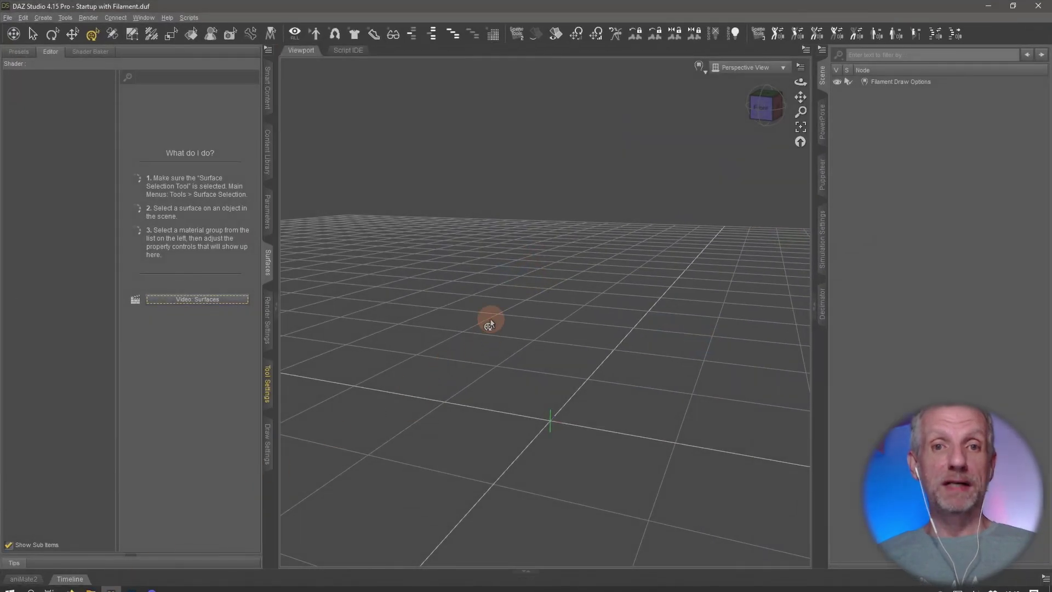
left_click(268, 166)
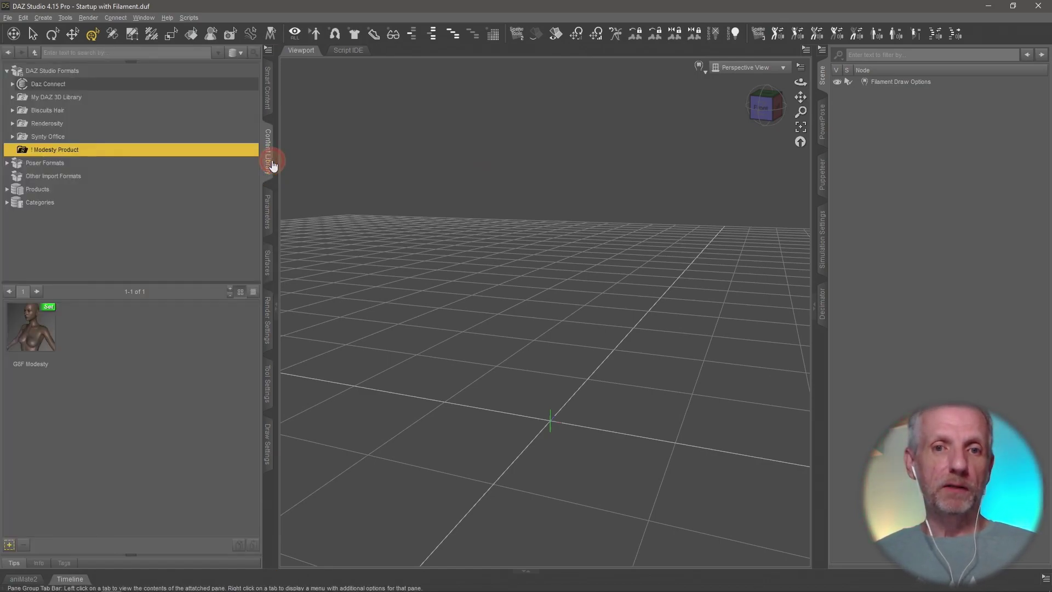
double_click(44, 331)
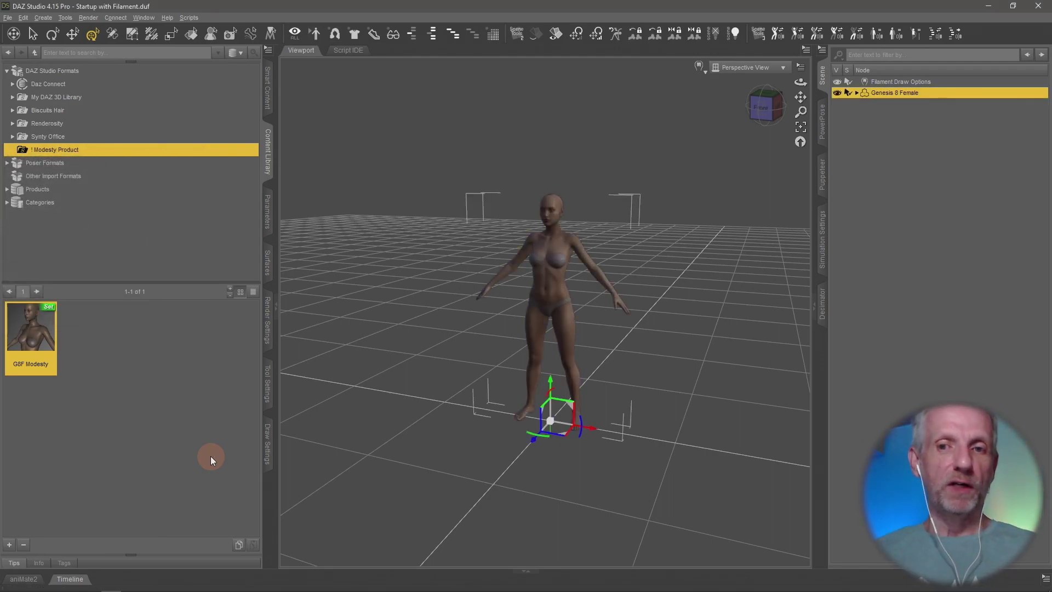
- Delete the Filament Draw Options node from the scene
scroll(539, 334, "up", 5)
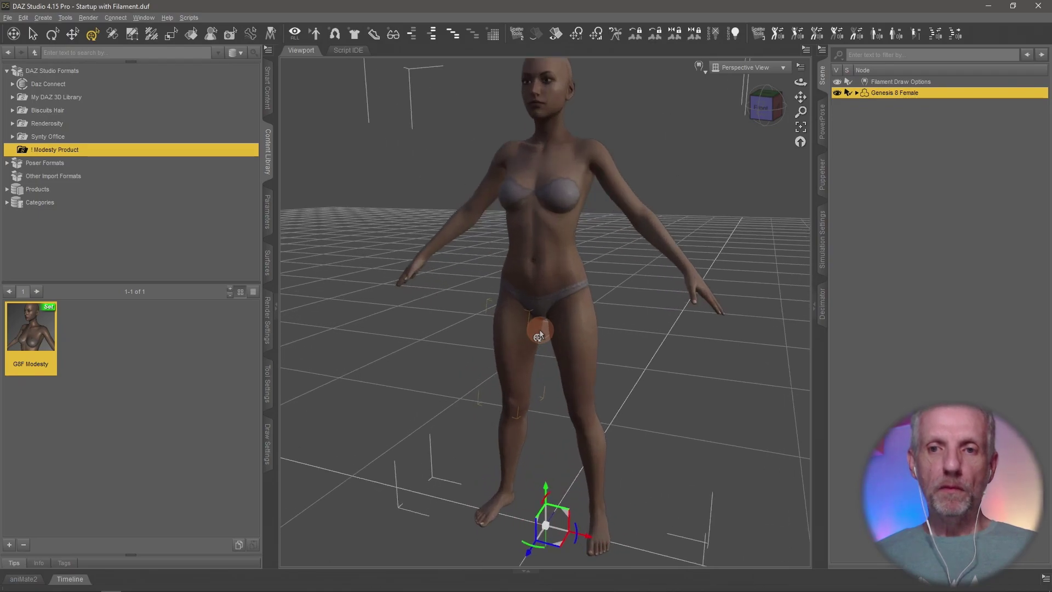
mouse_move(540, 334)
left_mouse_down("alt")
mouse_move(559, 277)
mouse_move(594, 246)
mouse_move(565, 277)
mouse_move(582, 234)
mouse_move(571, 247)
mouse_move(584, 278)
left_mouse_up("alt")
left_click(938, 81)
key("Delete")
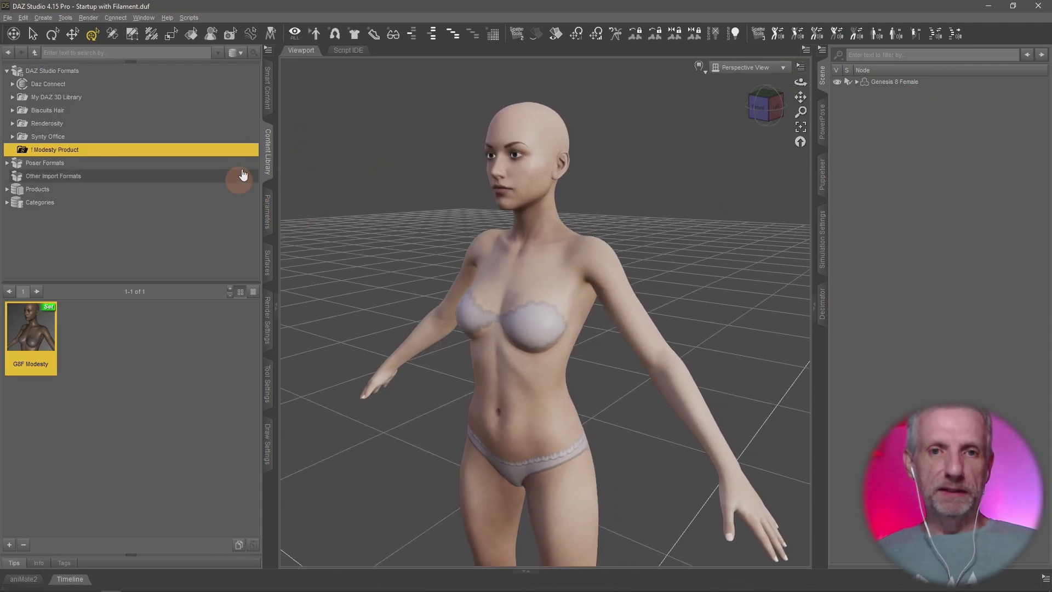
- Add the Basic Wear Tank Top from the Genesis 8 Starter Essentials wardrobe to the Genesis 8 Female figure
left_click(266, 90)
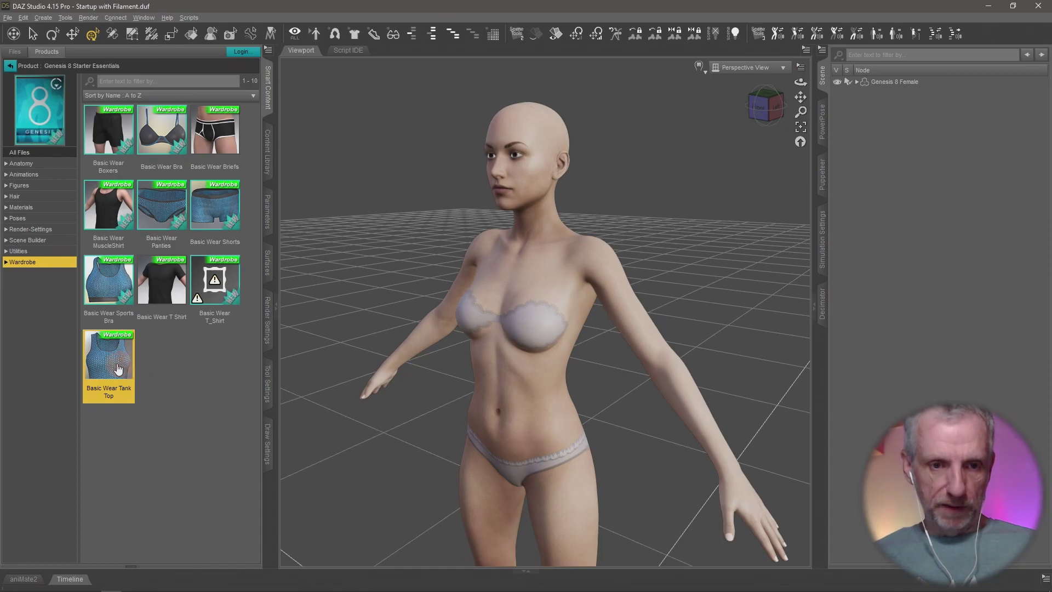
left_click(917, 136)
left_click(907, 82)
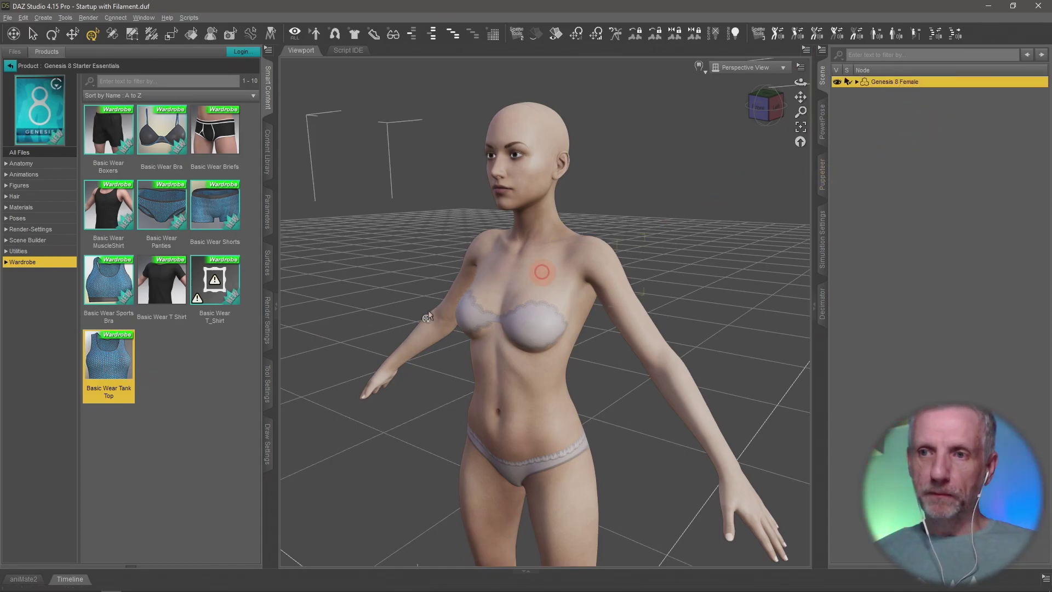
double_click(100, 352)
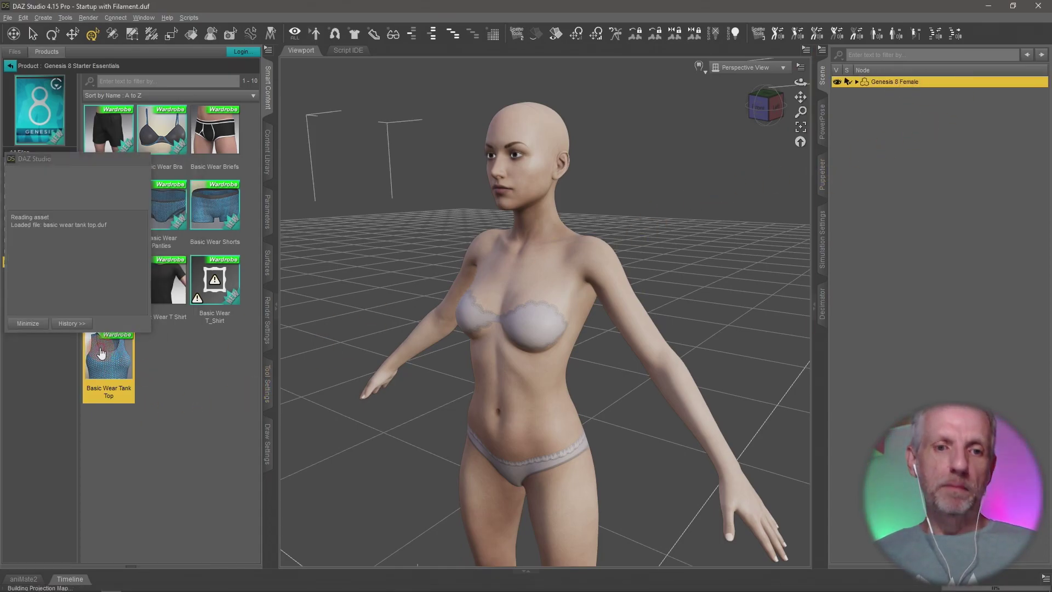
left_click_drag(455, 448, 457, 448, "ctrl+alt")
scroll(455, 448, "up", 4)
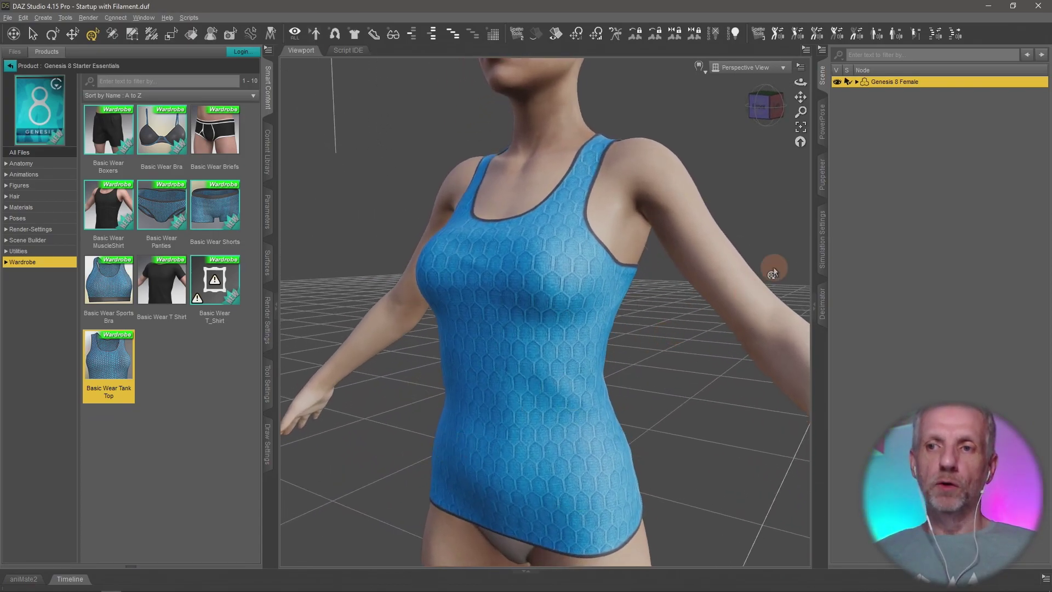
- Select a small patch of polygons on the abdomen of the Basic Wear Tank Top with the Geometry Editor
left_click(857, 81)
left_click(912, 116)
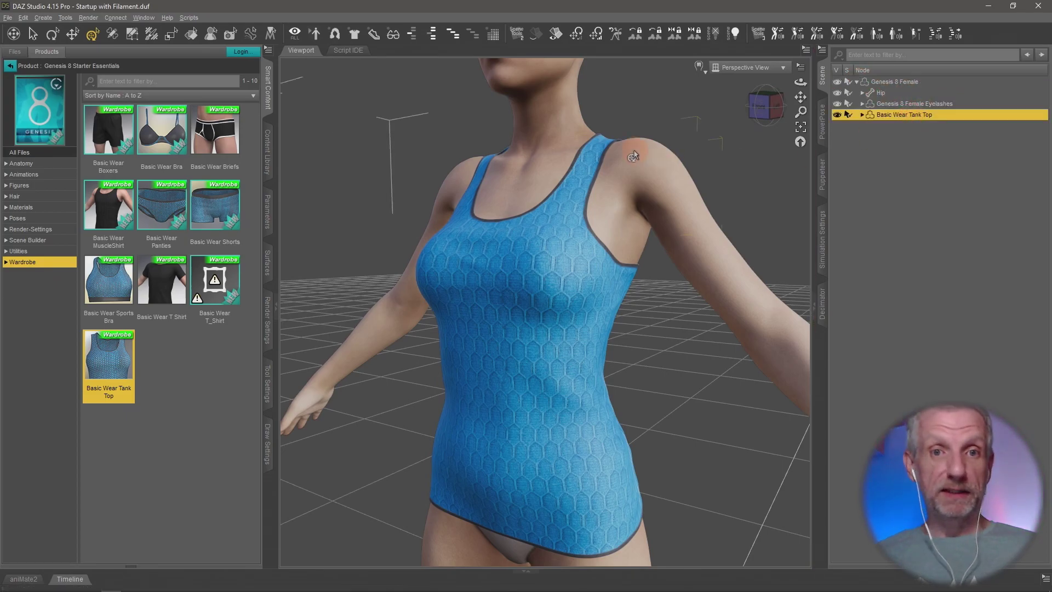
left_click(132, 37)
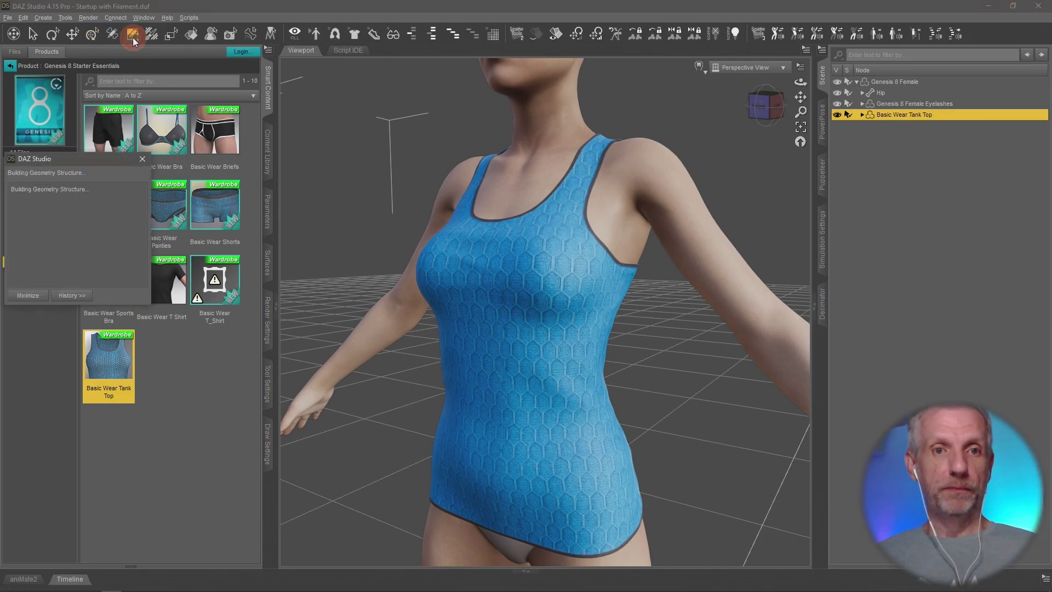
left_click(266, 377)
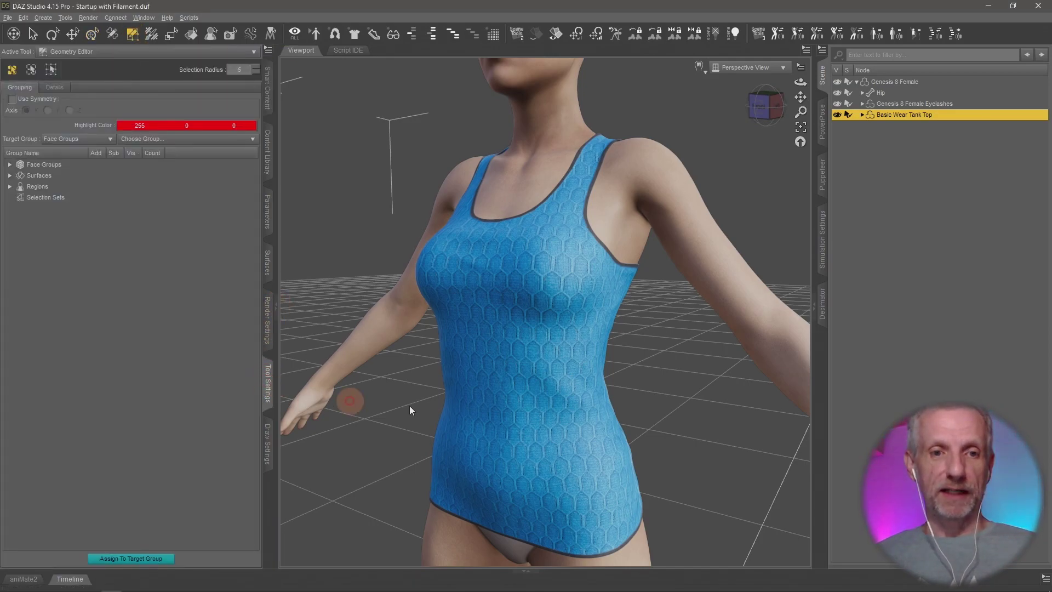
scroll(479, 403, "up", 5)
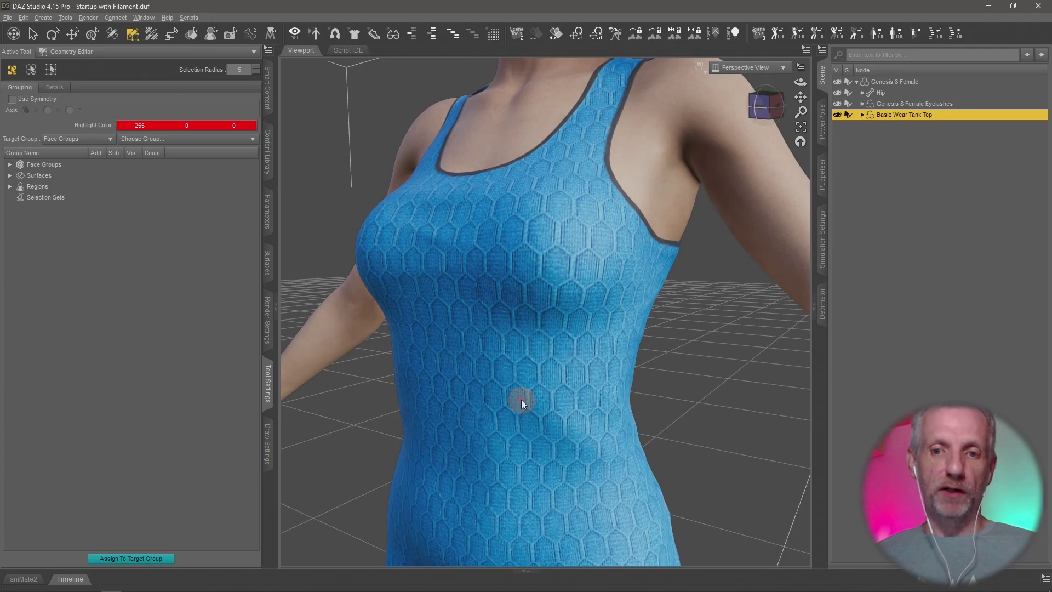
mouse_move(521, 399)
left_mouse_down()
mouse_move(466, 423)
mouse_move(507, 431)
left_mouse_up()
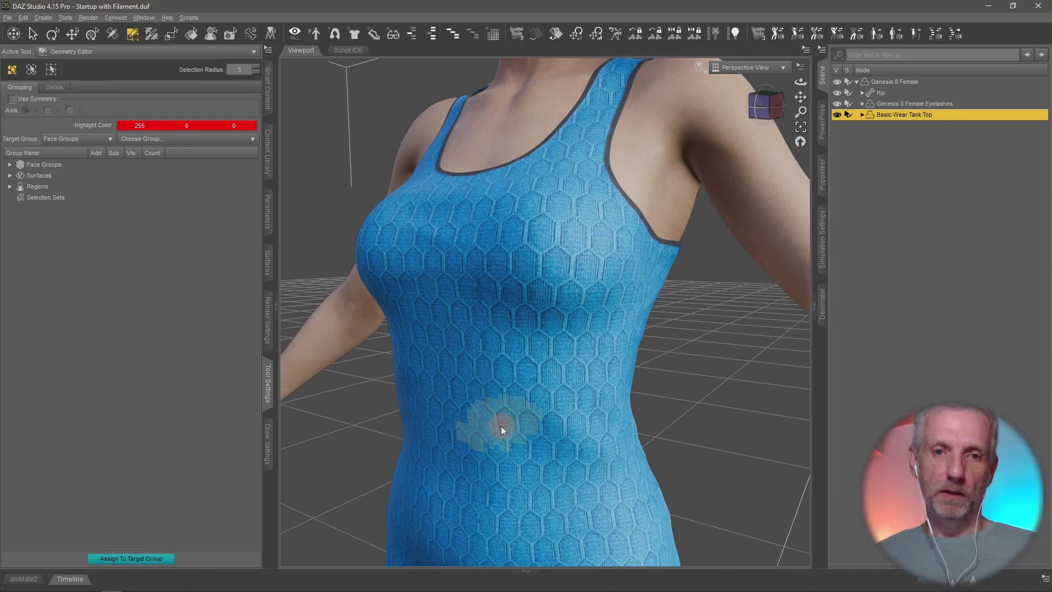
- Create a selection set named "Poke Section" from the selected tank top polygons
scroll(539, 423, "up", 2)
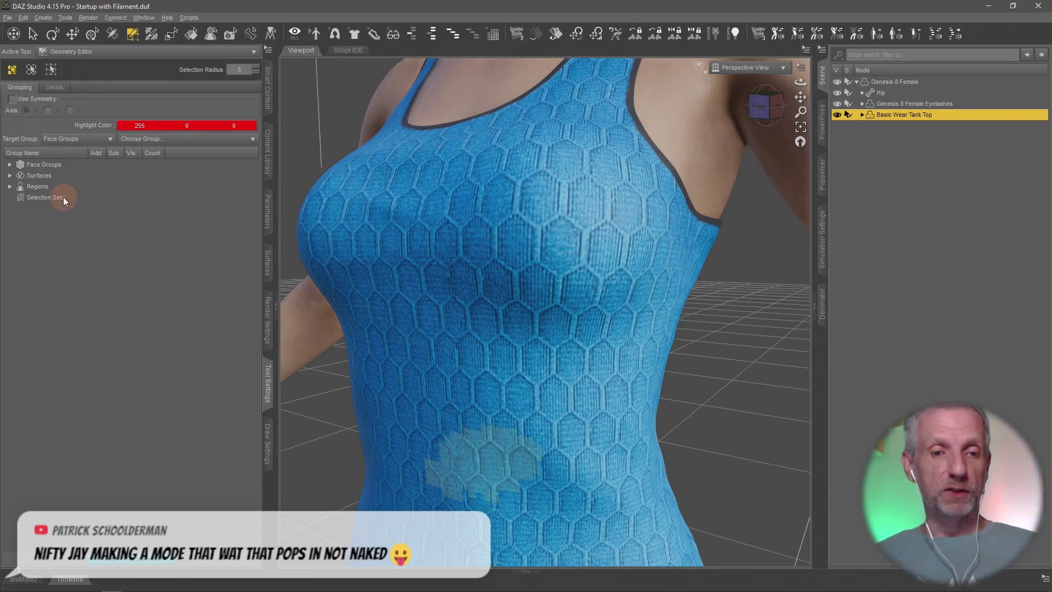
left_click(99, 200)
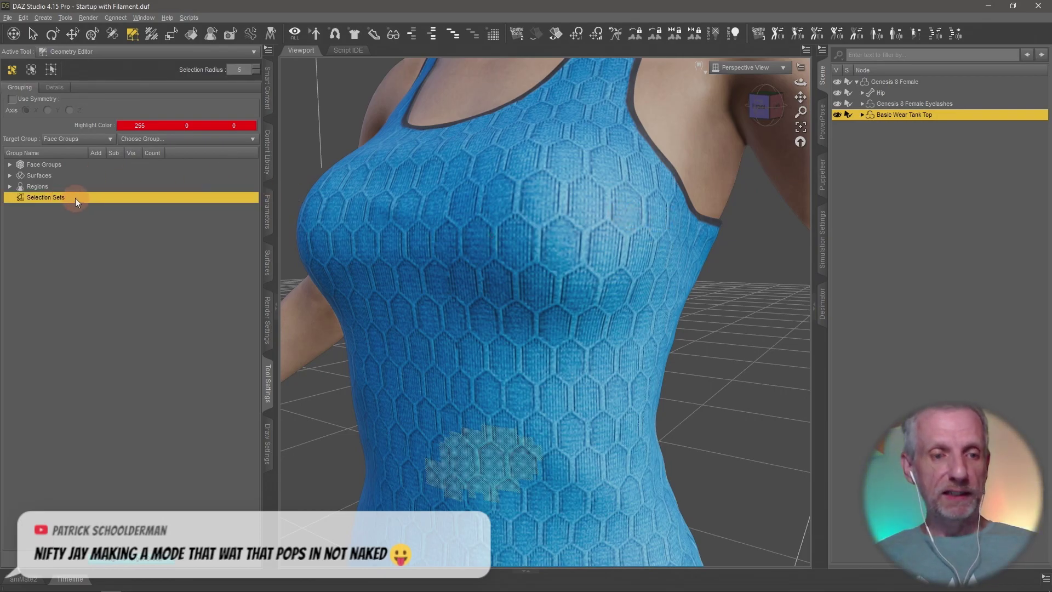
right_click(75, 198)
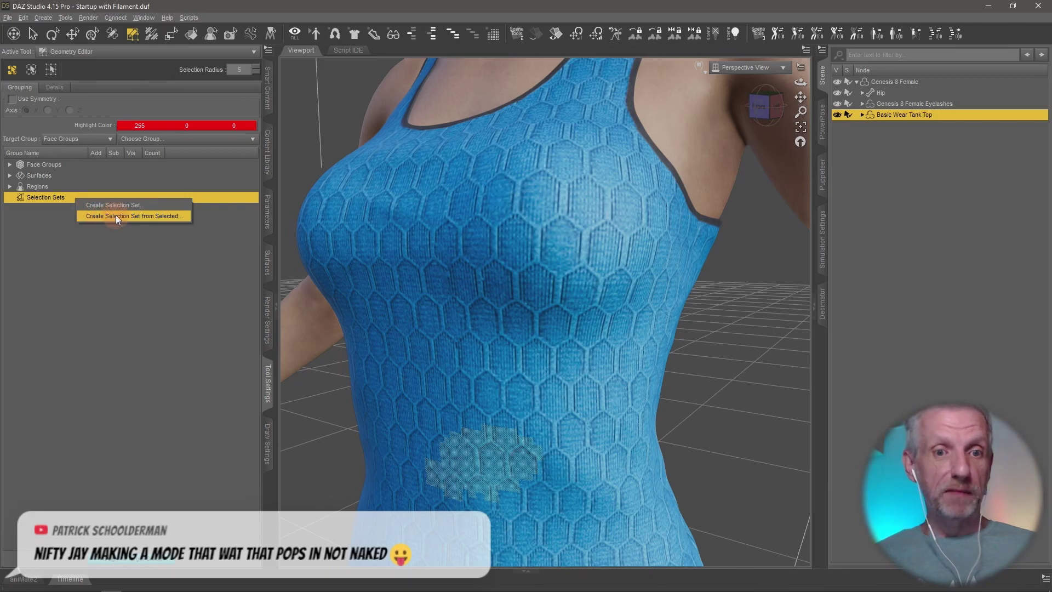
left_click(116, 215)
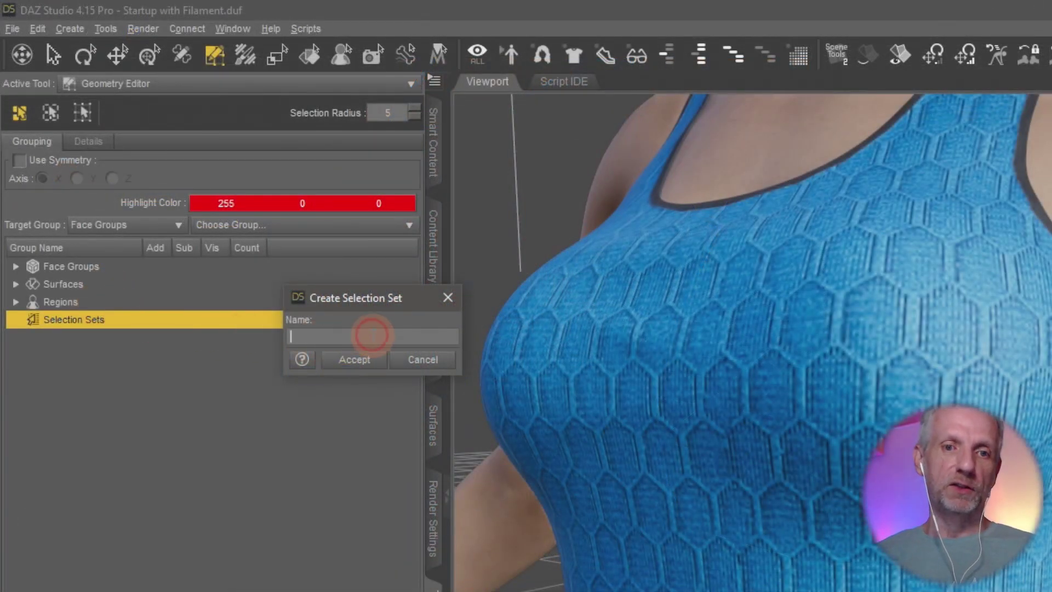
left_click(406, 334)
type("Poke")
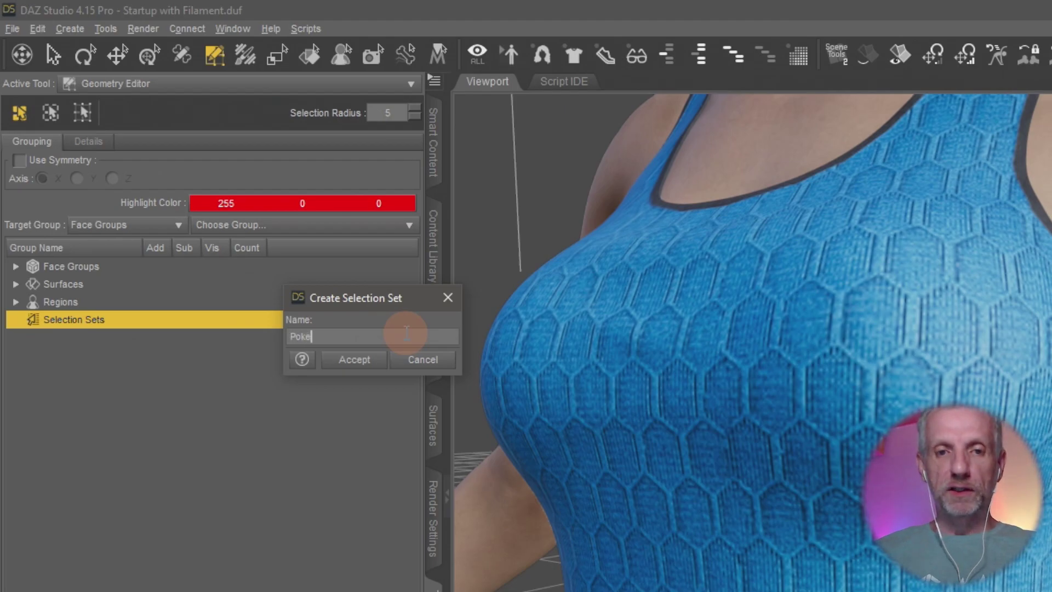
type(" Section")
key("Return")
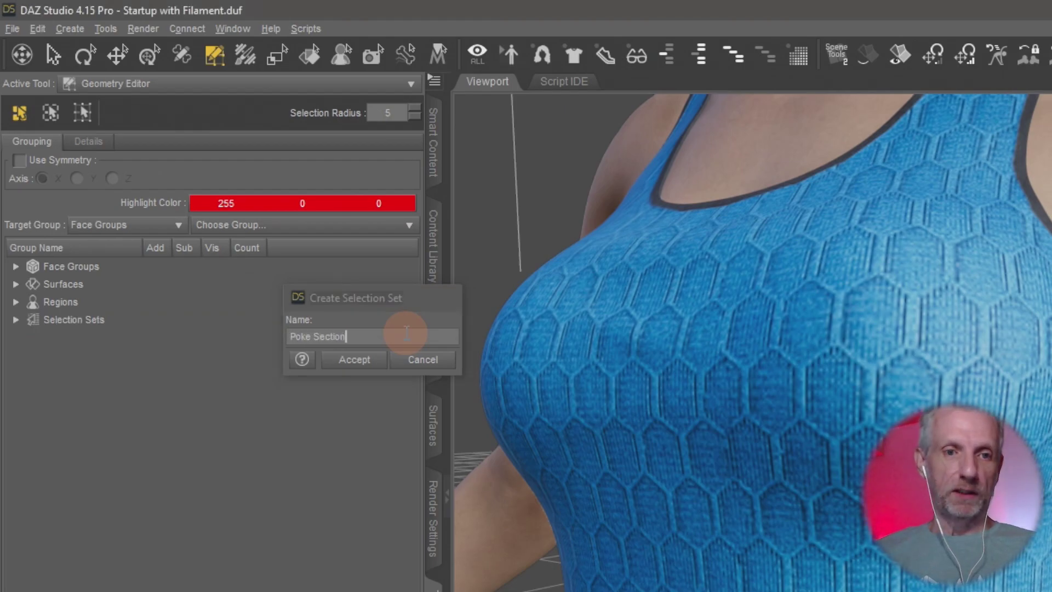
- Hide the Poke Section polygons to inspect the opening in the tank top, and make them visible again
left_click(141, 322)
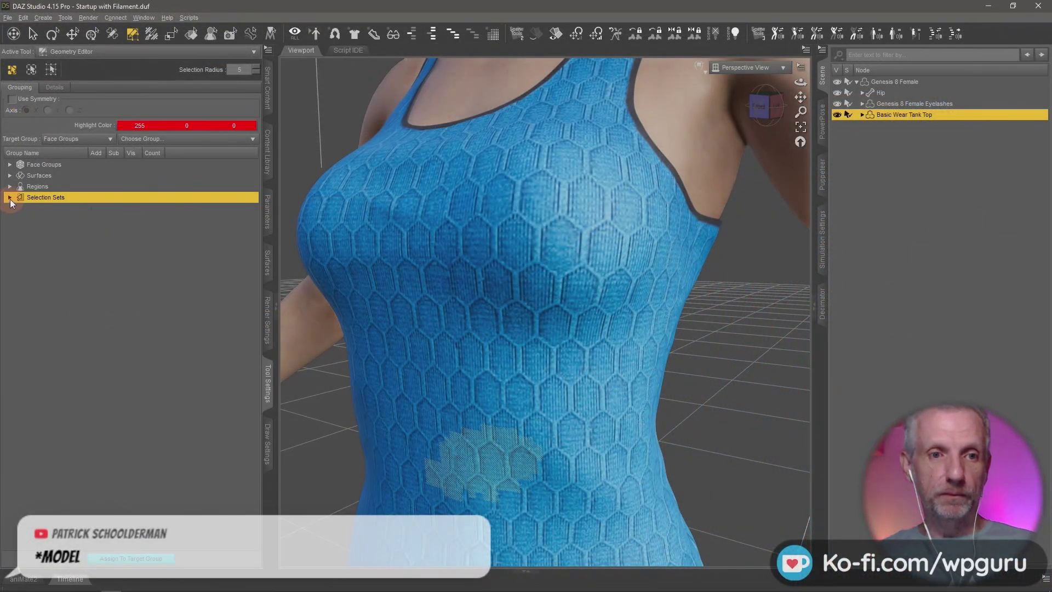
left_click(15, 319)
left_click(130, 208)
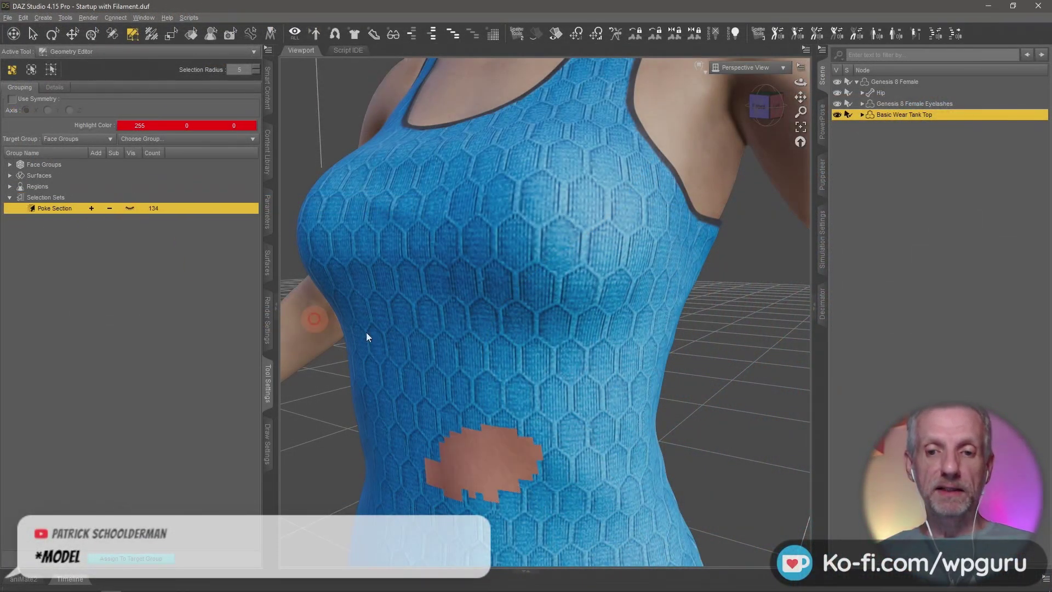
scroll(466, 350, "up", 3)
scroll(466, 350, "down", 5)
middle_click_drag(465, 350, 570, 259)
left_click_drag(465, 350, 527, 346, "alt")
scroll(510, 338, "up", 5)
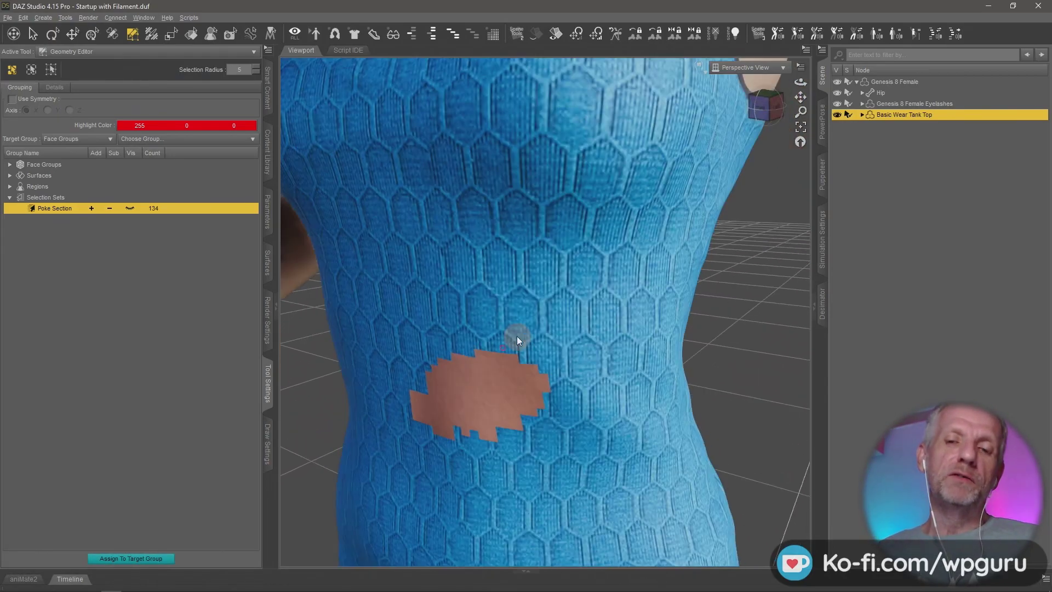
scroll(517, 336, "up", 1)
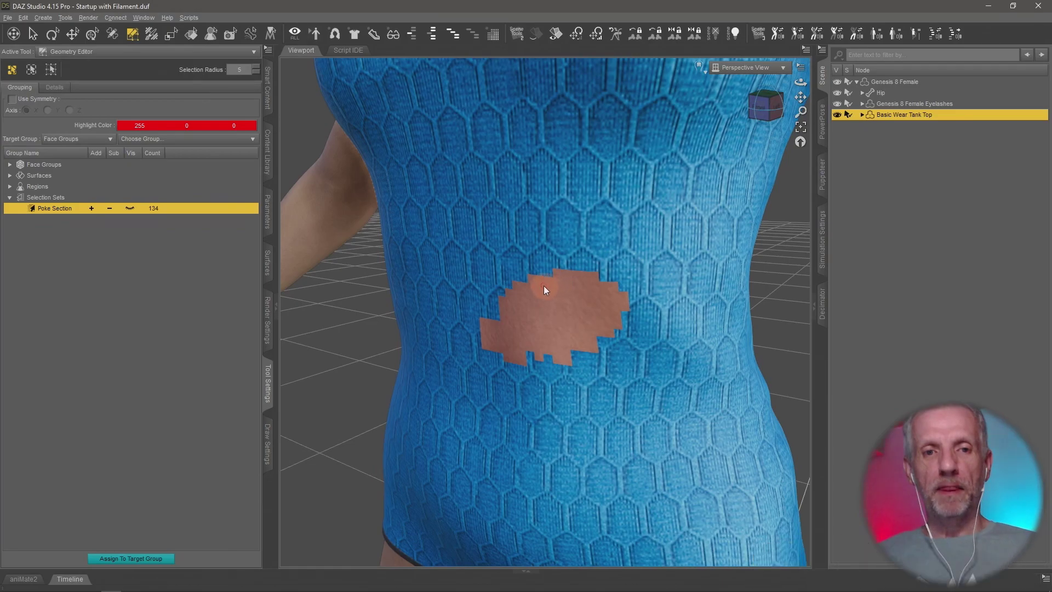
left_click(131, 208)
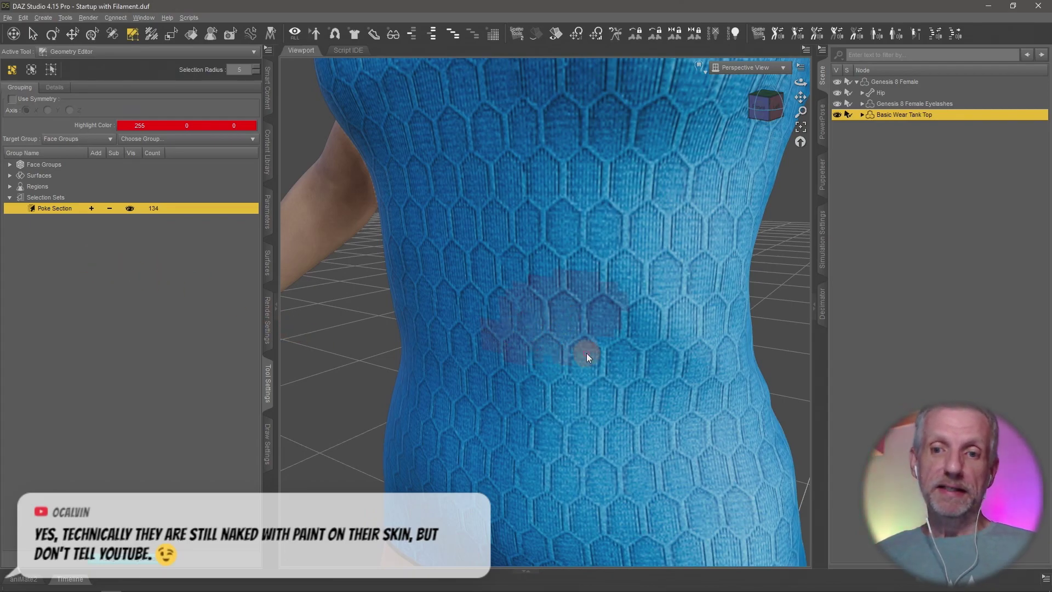
- Select a second patch of polygons above the Poke Section and add the Poke Section set to the selection
left_click(91, 208)
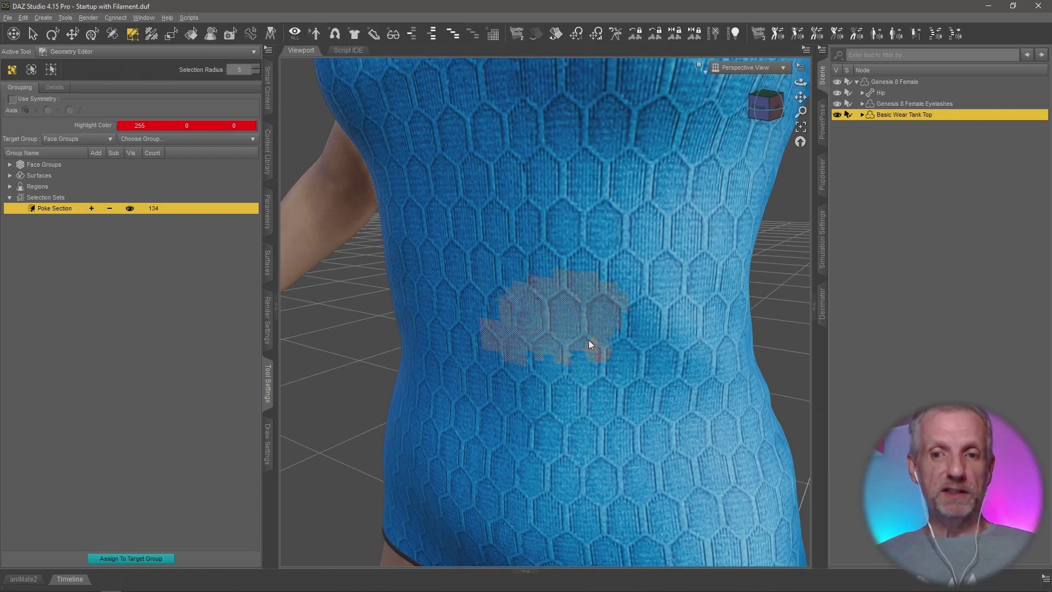
mouse_move(619, 144)
left_mouse_down()
mouse_move(616, 186)
mouse_move(601, 186)
left_mouse_up()
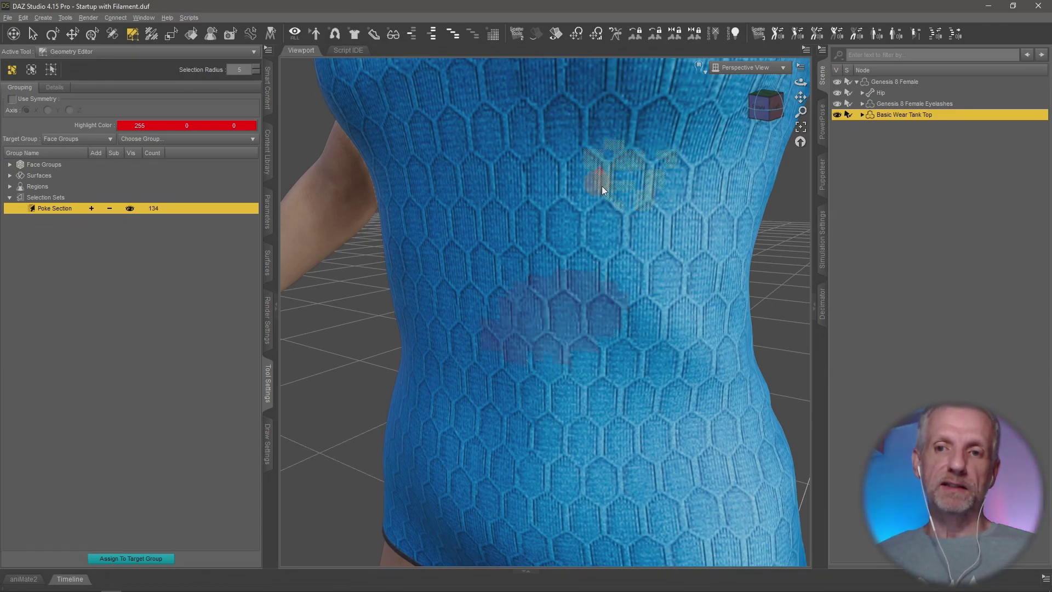
left_click(193, 245)
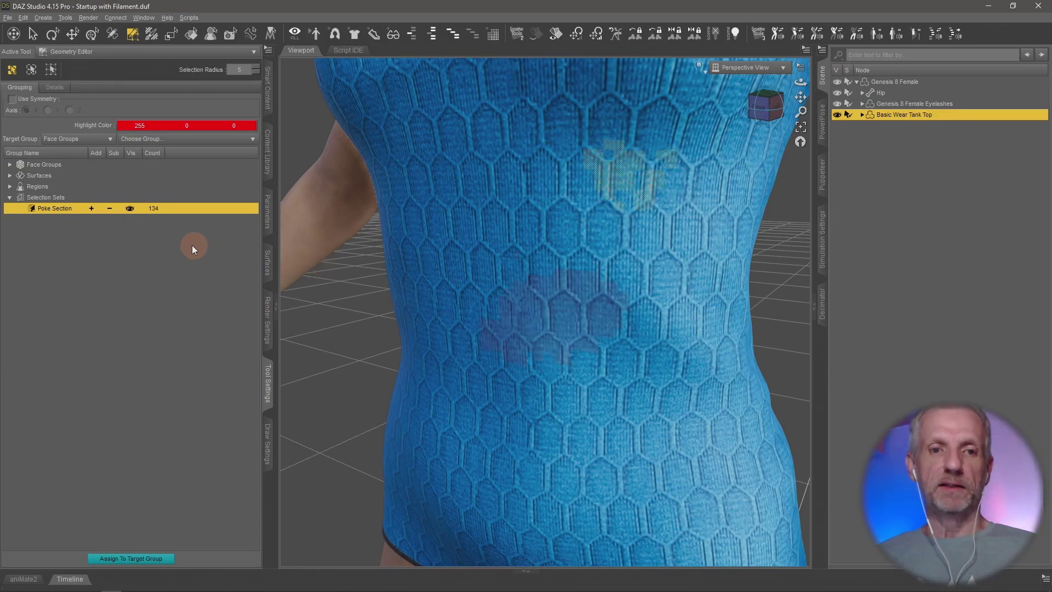
left_click(93, 209)
left_click(562, 241)
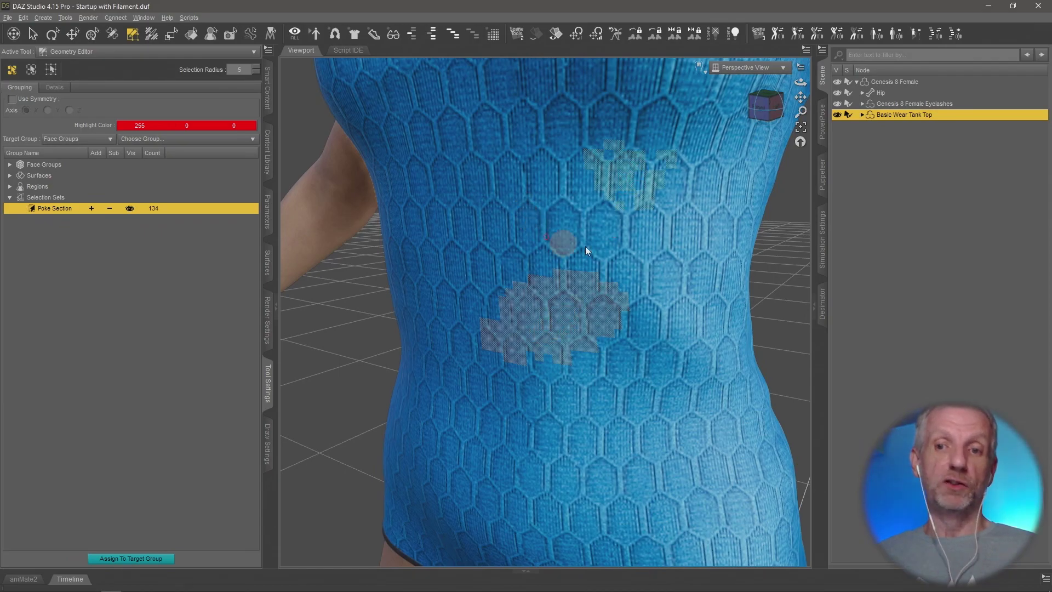
- Clear the geometry selection and reselect only the polygons of the Poke Section set
right_click(559, 308)
mouse_move(616, 351)
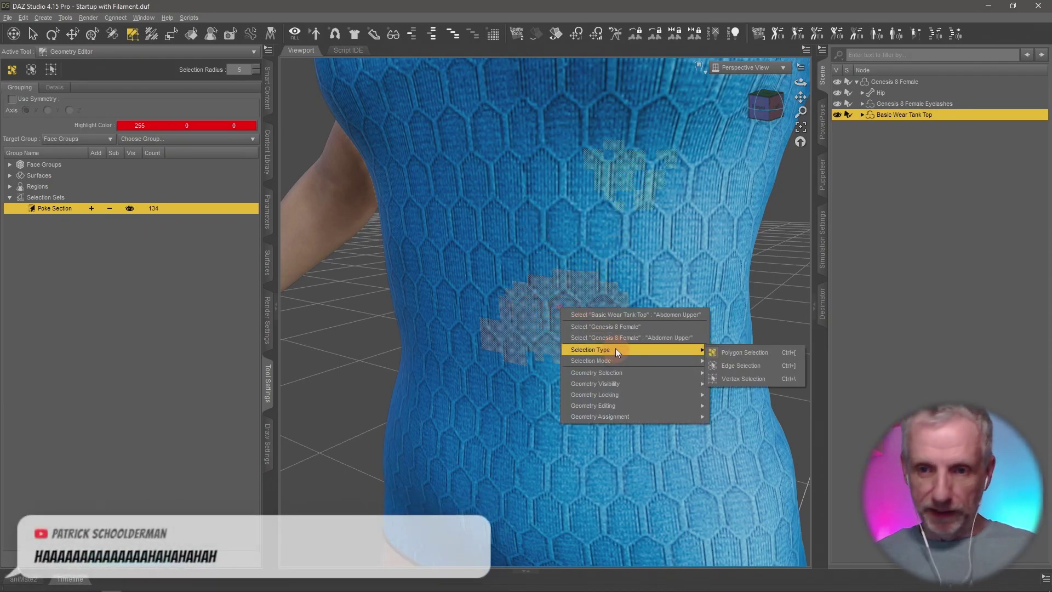
mouse_move(653, 370)
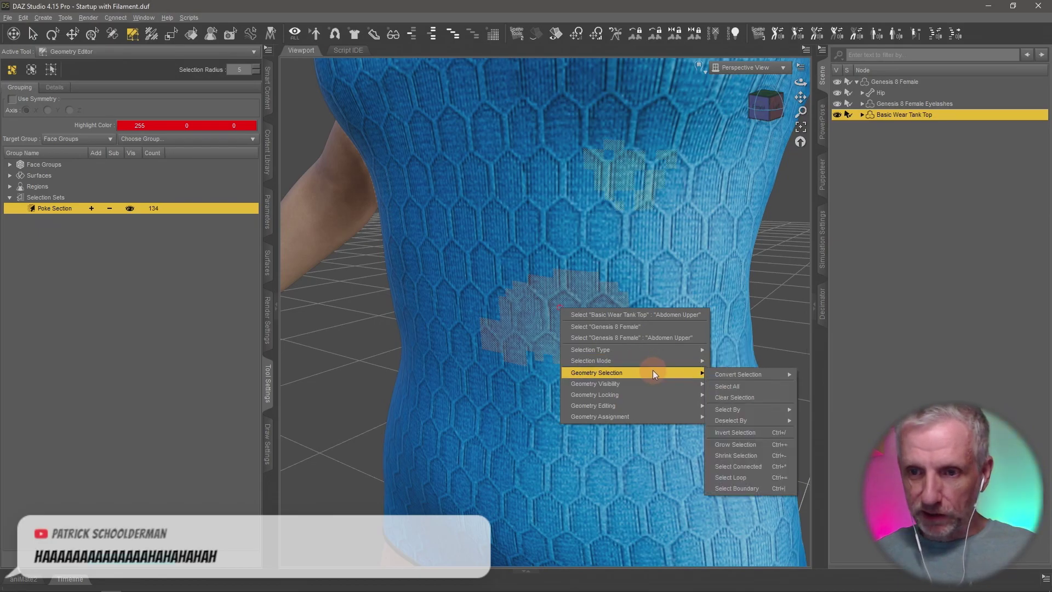
left_click(738, 397)
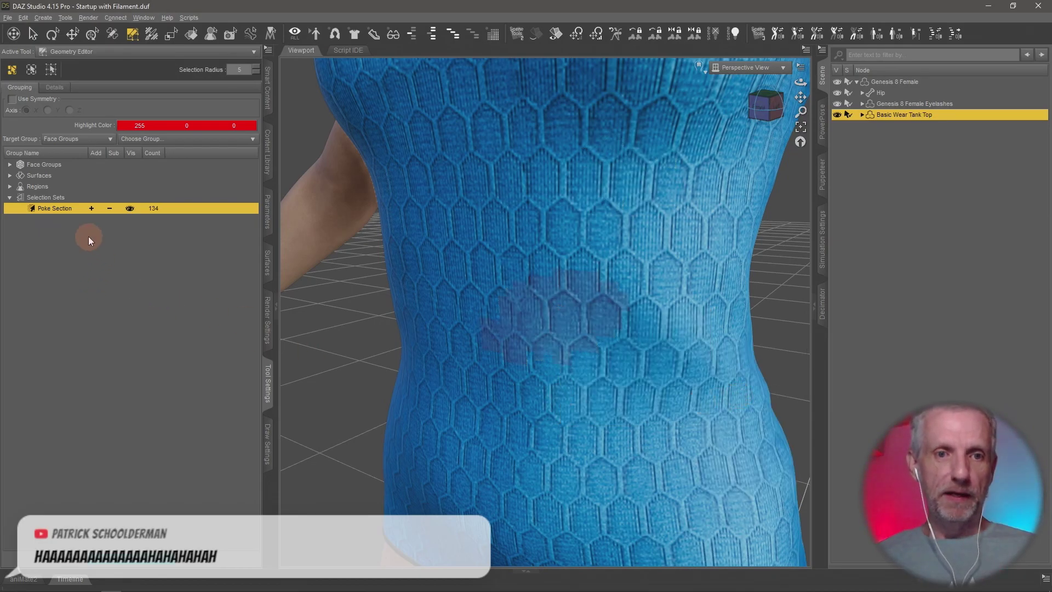
left_click(90, 209)
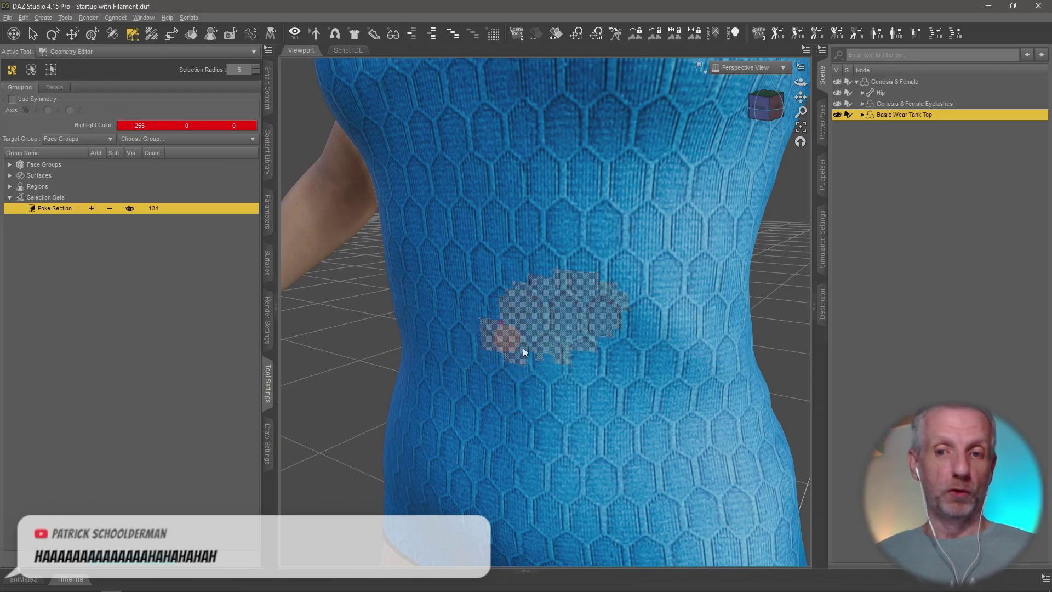
- Delete the selected Poke Section polygons from the tank top's base geometry and accept that this cannot be undone
right_click(582, 299)
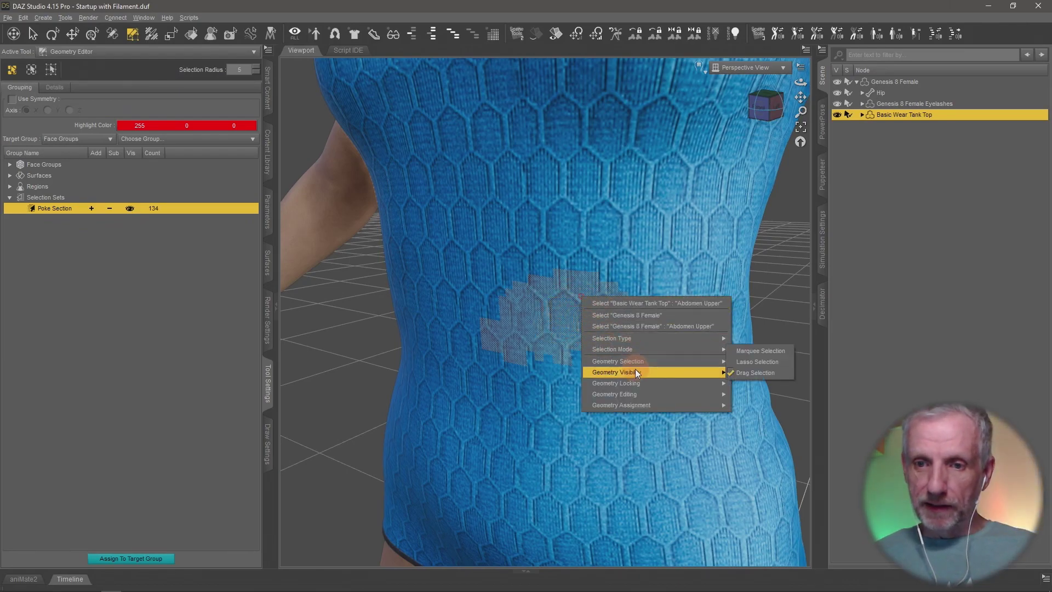
mouse_move(646, 393)
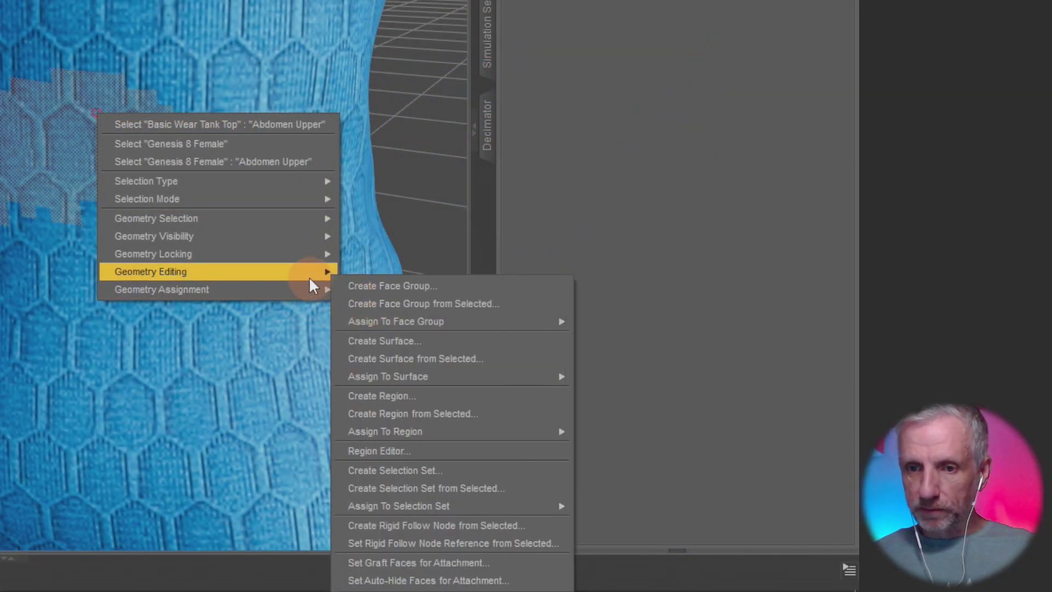
mouse_move(310, 277)
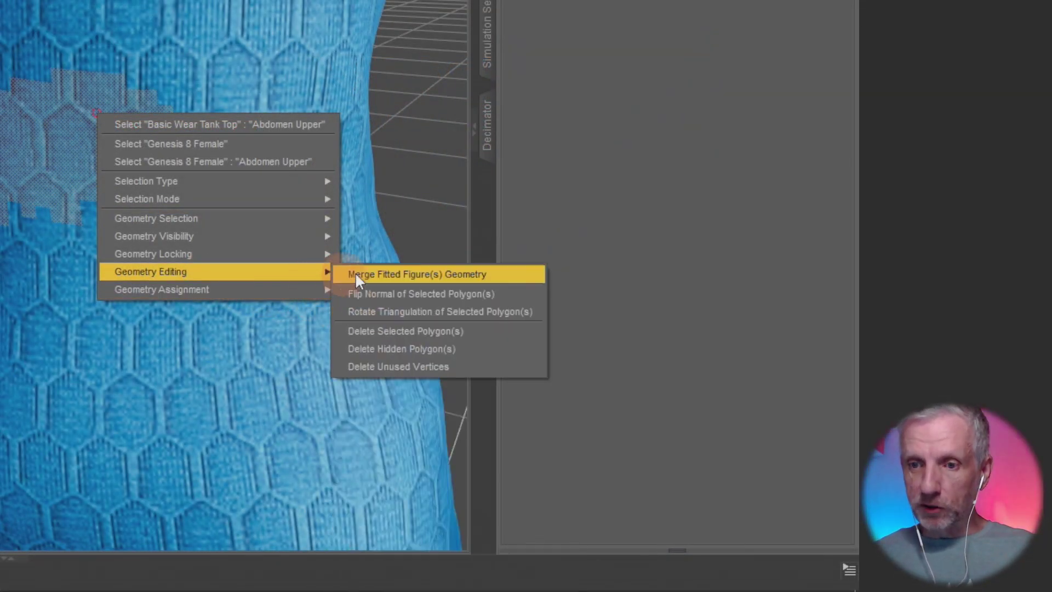
left_click(485, 330)
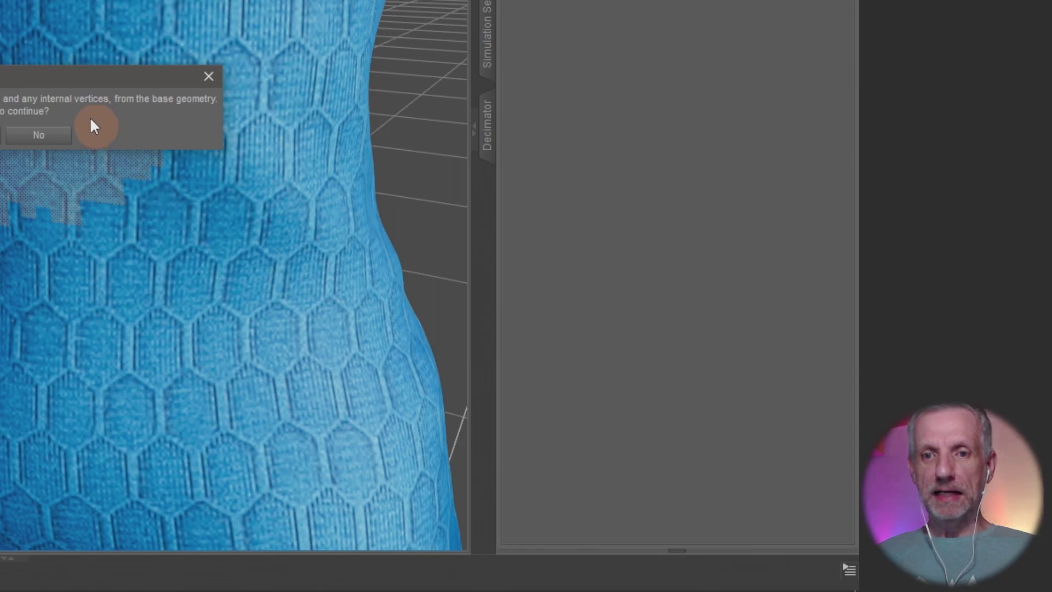
left_click_drag(80, 72, 341, 255)
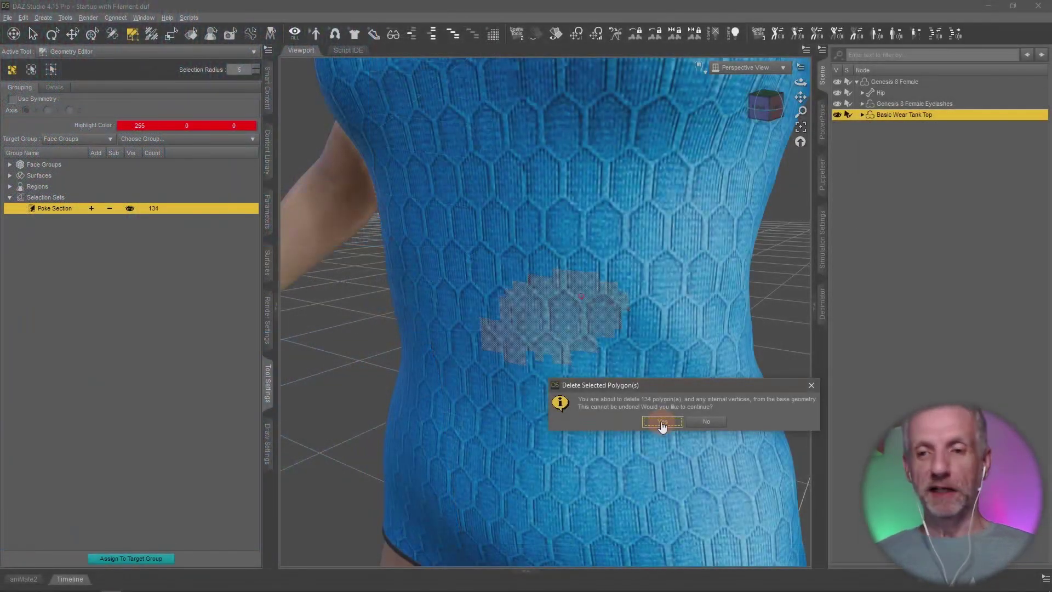
left_click(228, 317)
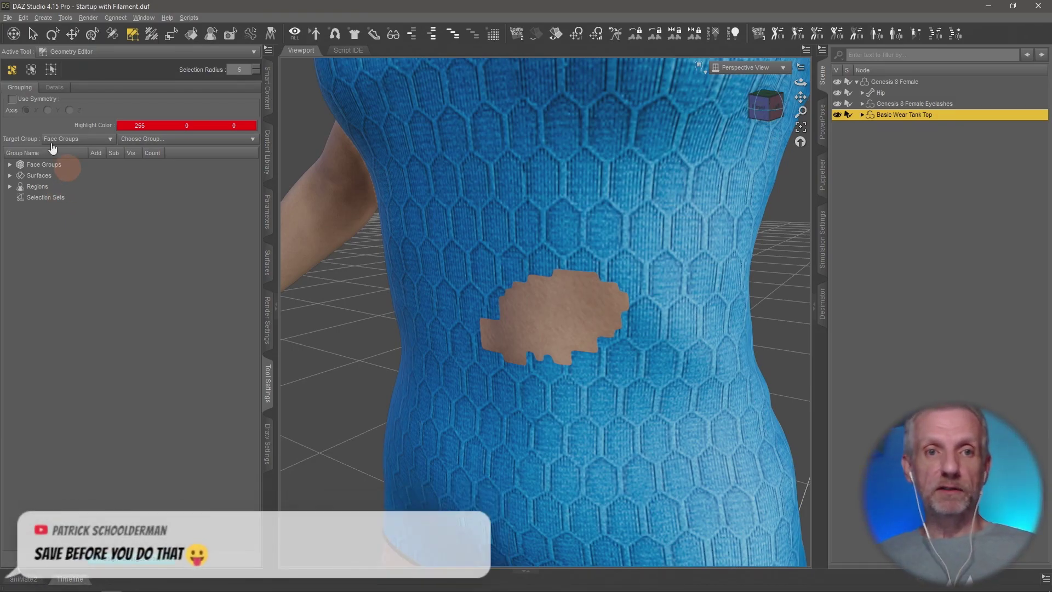
- Save the scene to the Desktop as a DSON User File named "Test Scene"
left_click(6, 17)
mouse_move(87, 98)
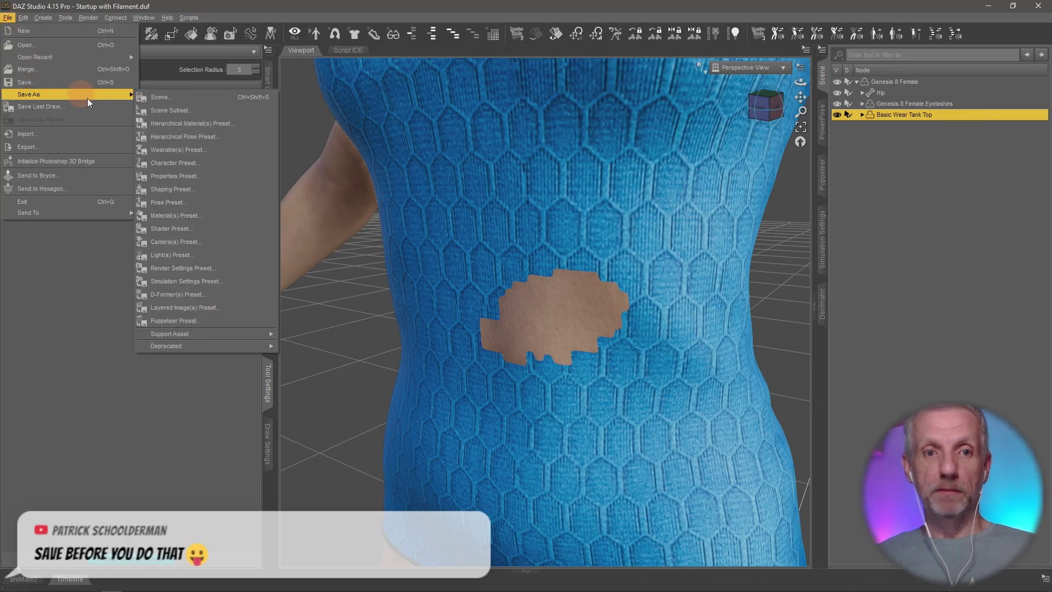
left_click(183, 100)
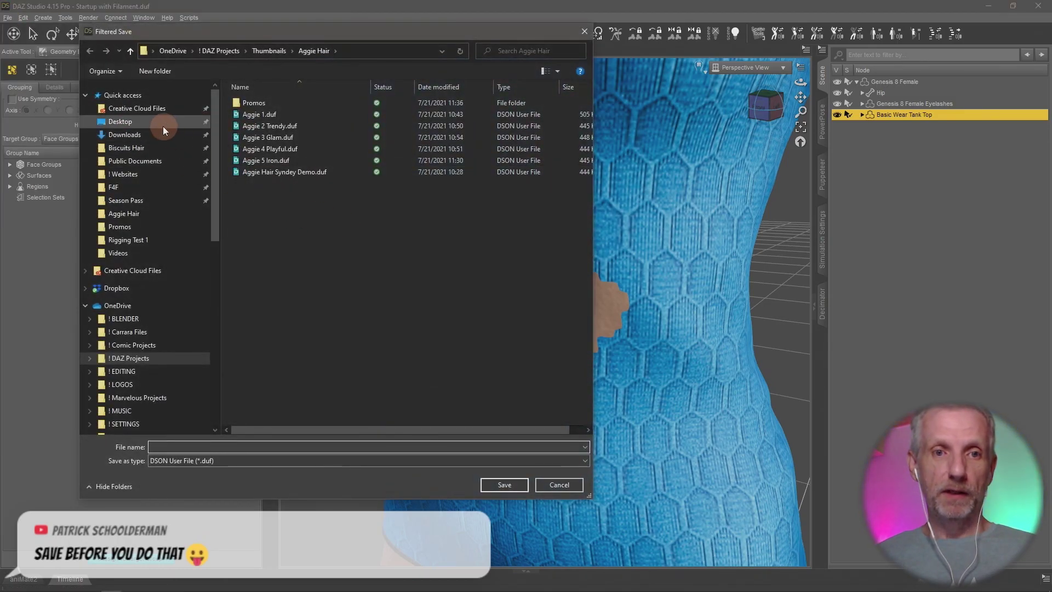
left_click(162, 126)
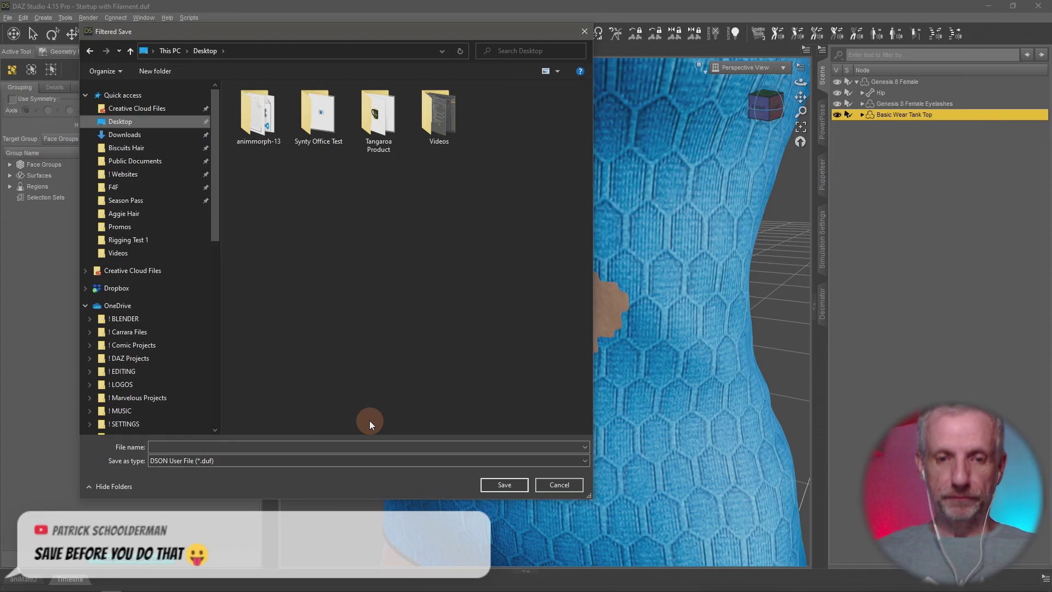
left_click(349, 448)
type("Tes")
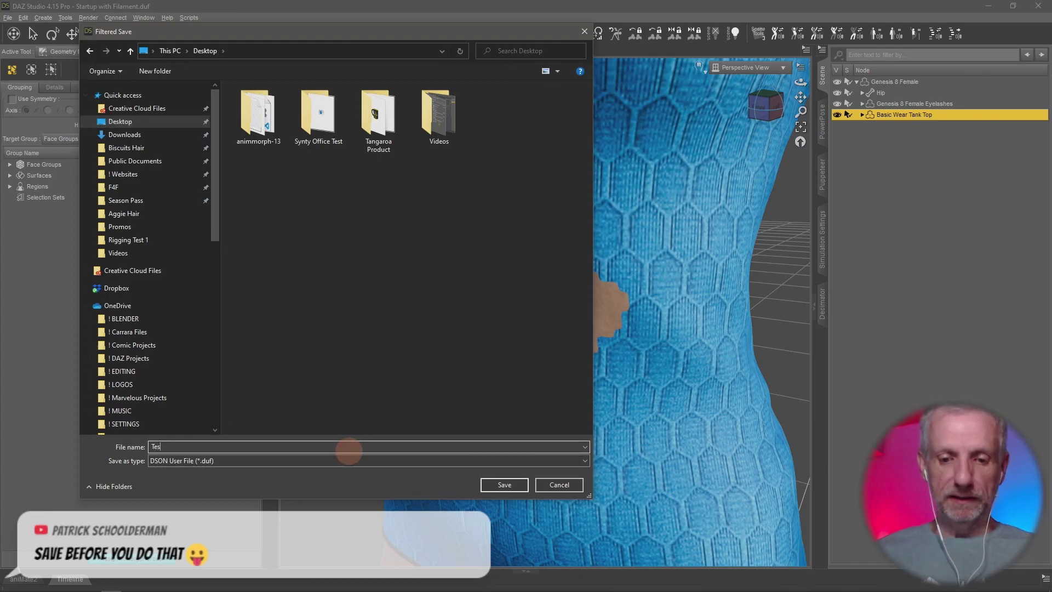
type("t Scene")
key("Return")
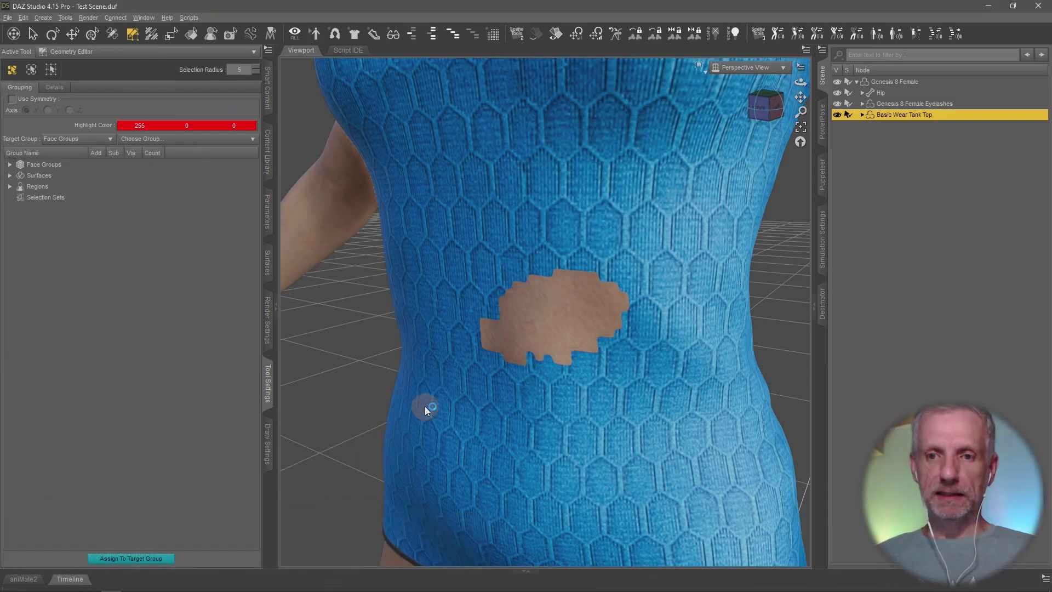
- Reload the scene from the recently used file Test Scene.duf
scroll(463, 339, "down", 5)
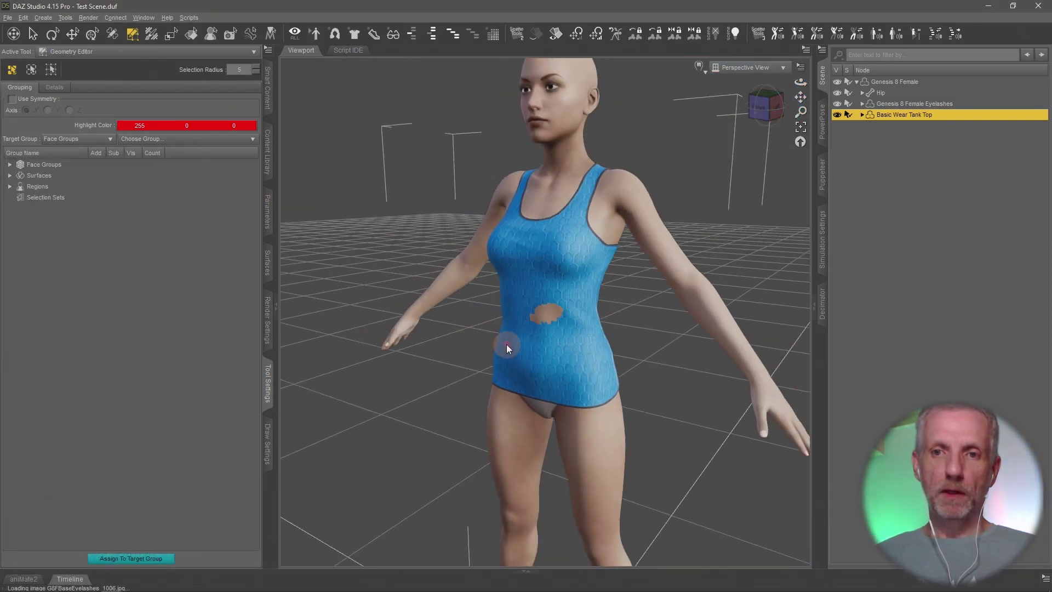
scroll(507, 344, "down", 3)
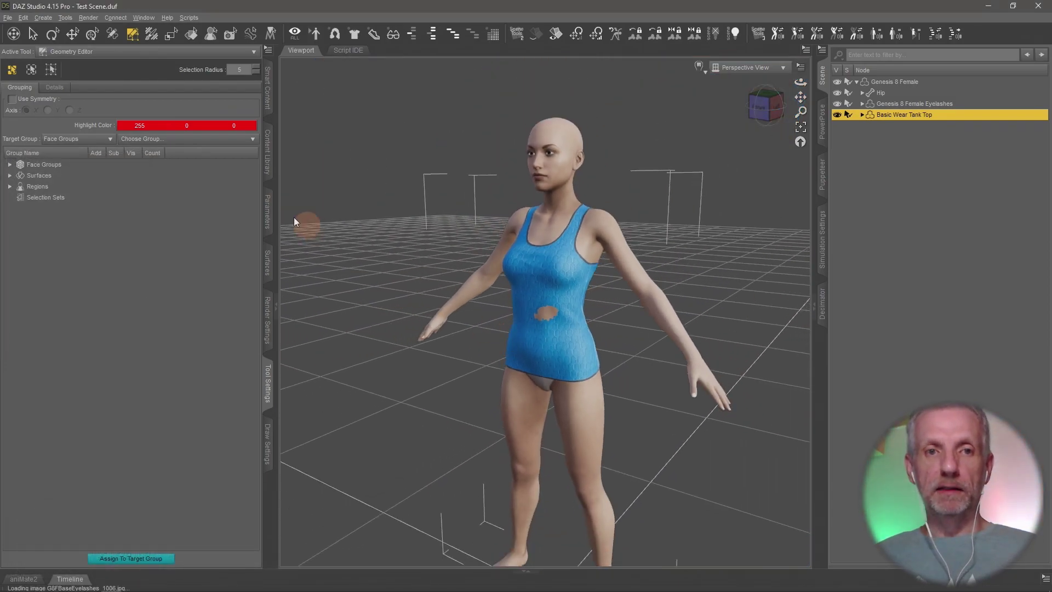
left_click(7, 17)
mouse_move(57, 55)
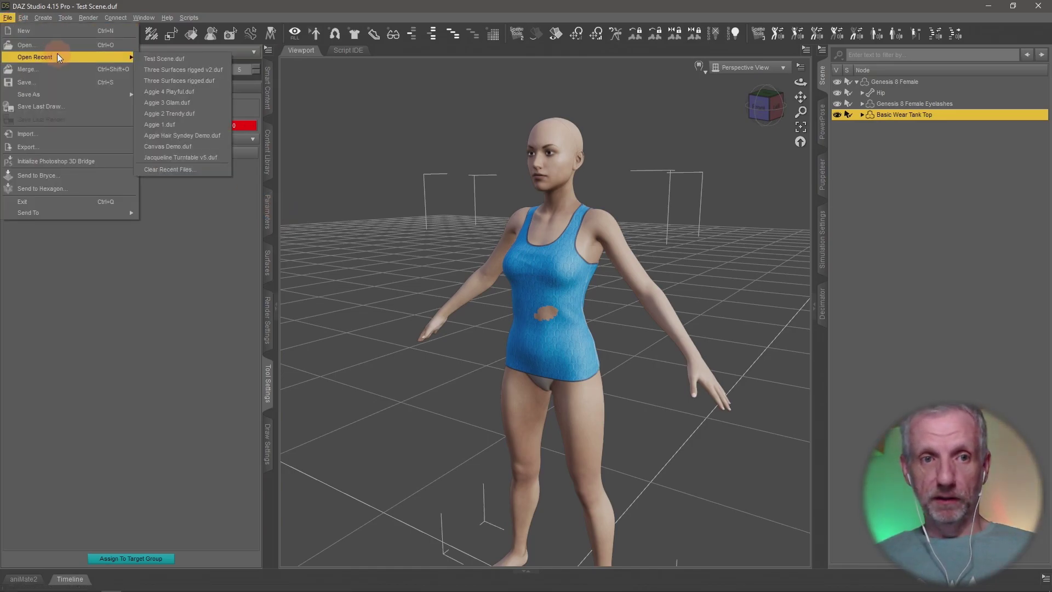
left_click(169, 58)
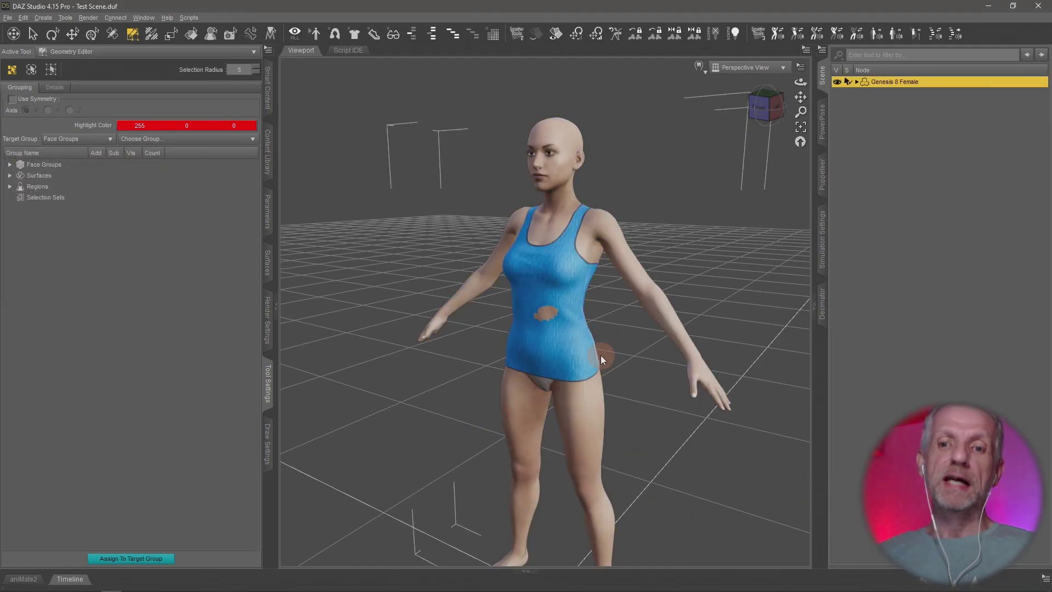
- Examine the area of the deleted polygons on the reloaded tank top from several distances and angles
scroll(600, 355, "up", 5)
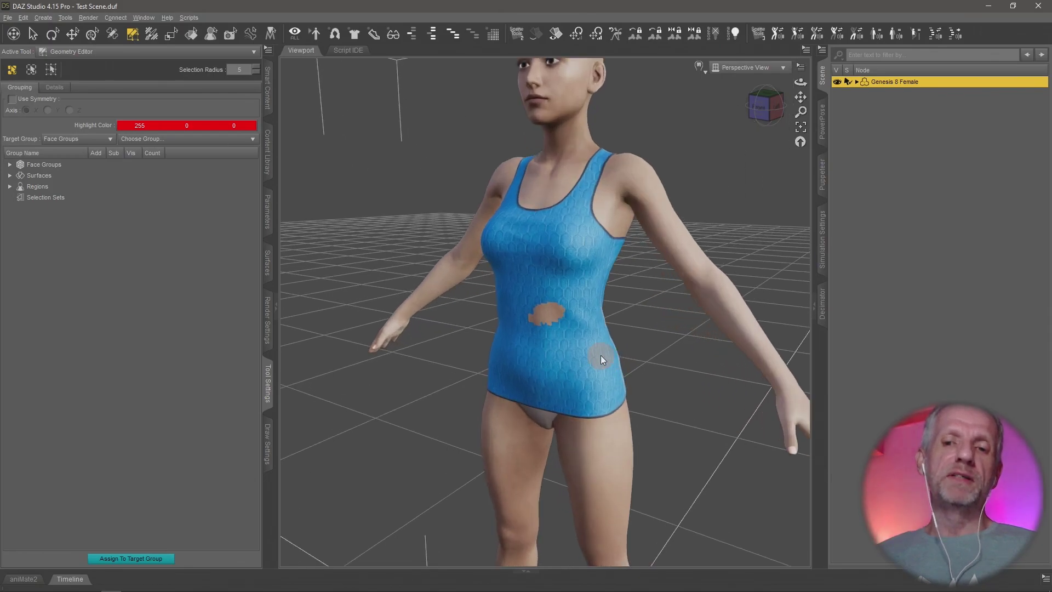
scroll(601, 357, "up", 3)
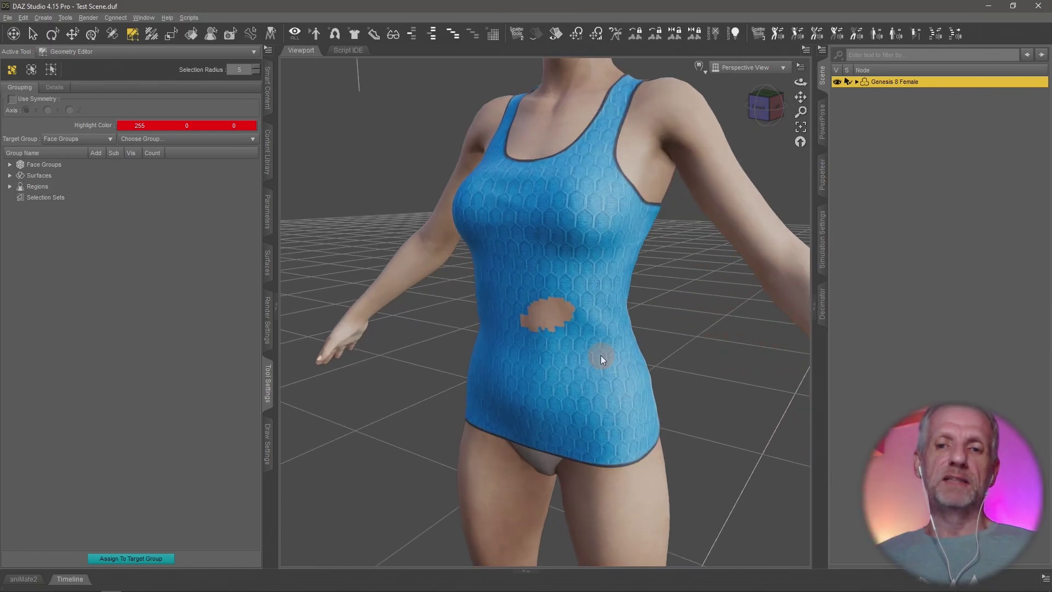
scroll(601, 357, "up", 3)
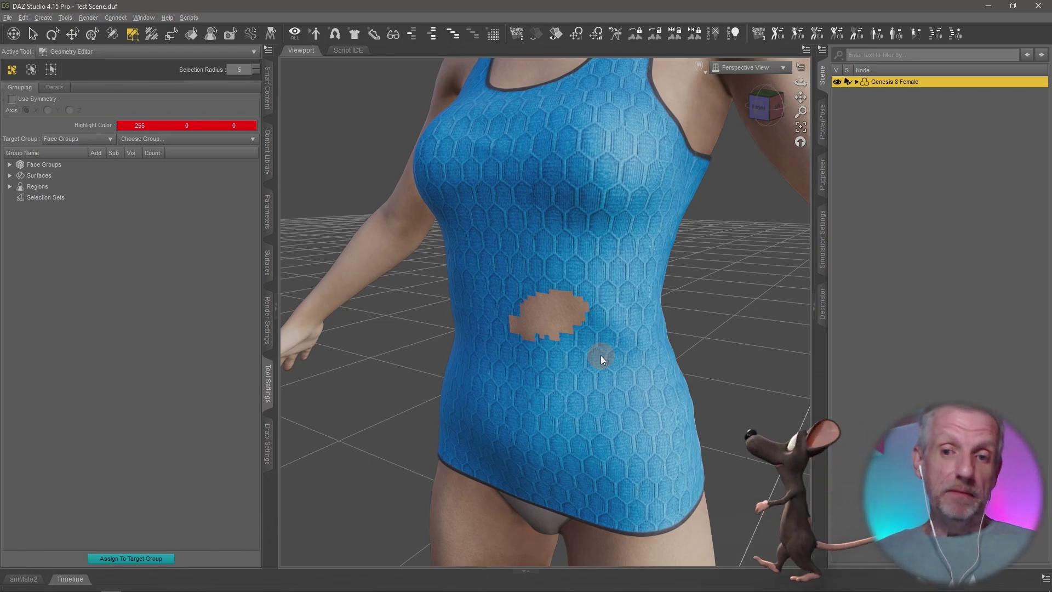
left_click_drag(609, 327, 630, 337, "ctrl+alt")
scroll(555, 329, "up", 2)
scroll(518, 337, "down", 4)
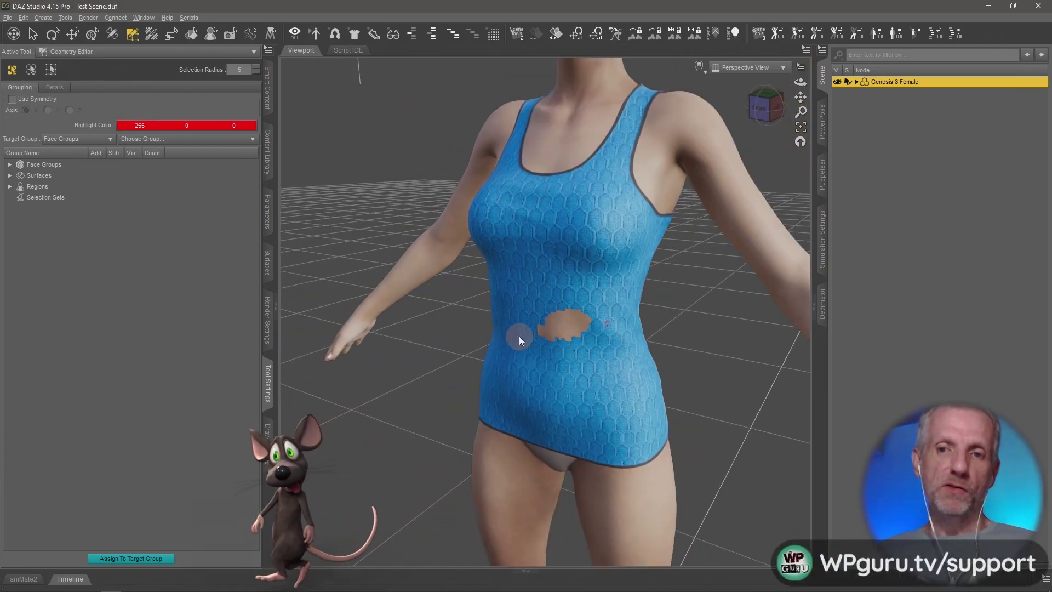
mouse_move(548, 316)
right_mouse_down("ctrl+alt")
mouse_move(553, 403)
mouse_move(511, 405)
right_mouse_up("ctrl+alt")
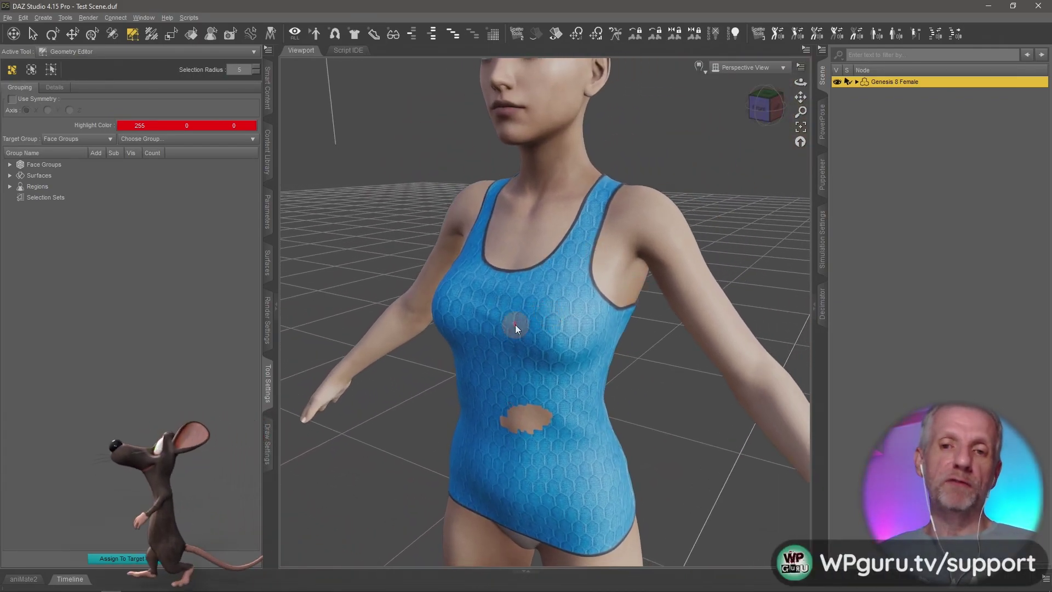
left_click_drag(569, 401, 567, 396, "ctrl+alt")
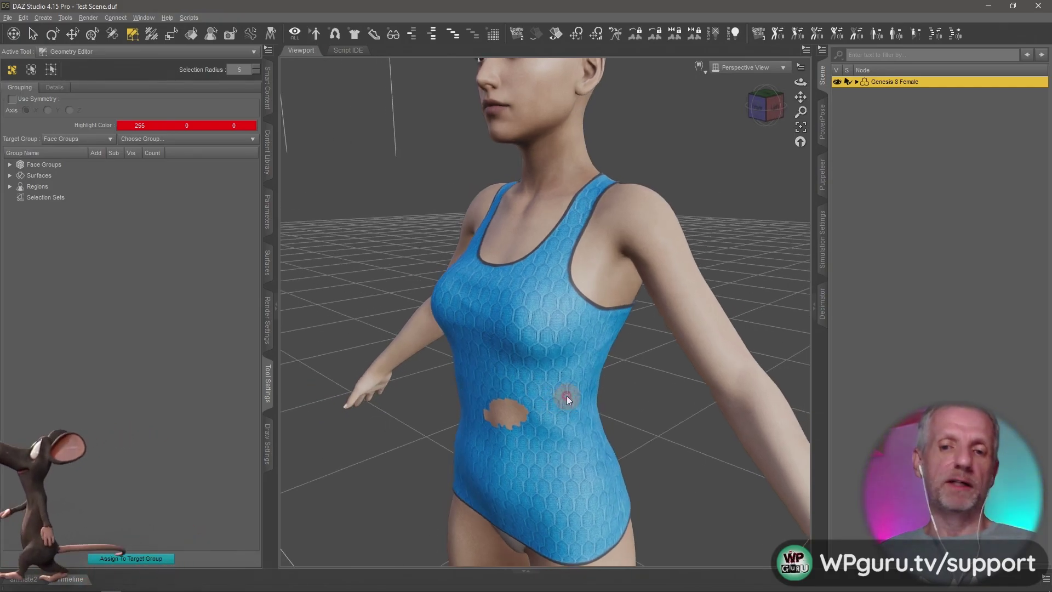
scroll(566, 396, "up", 2)
scroll(567, 395, "down", 2)
right_click_drag(567, 396, 552, 349, "ctrl+alt")
scroll(567, 396, "down", 2)
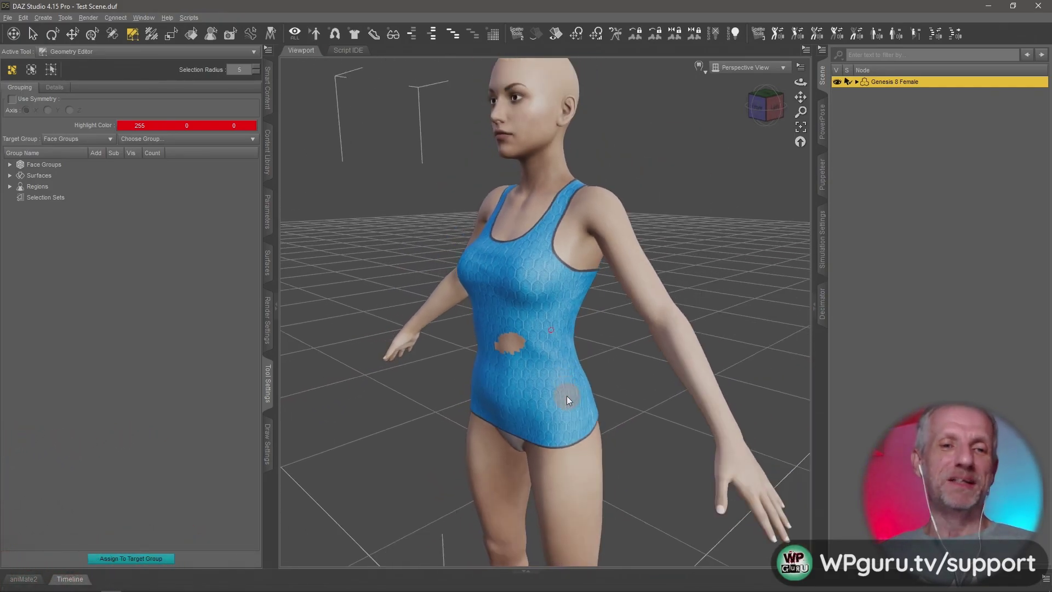
left_click_drag(565, 394, 567, 395, "alt")
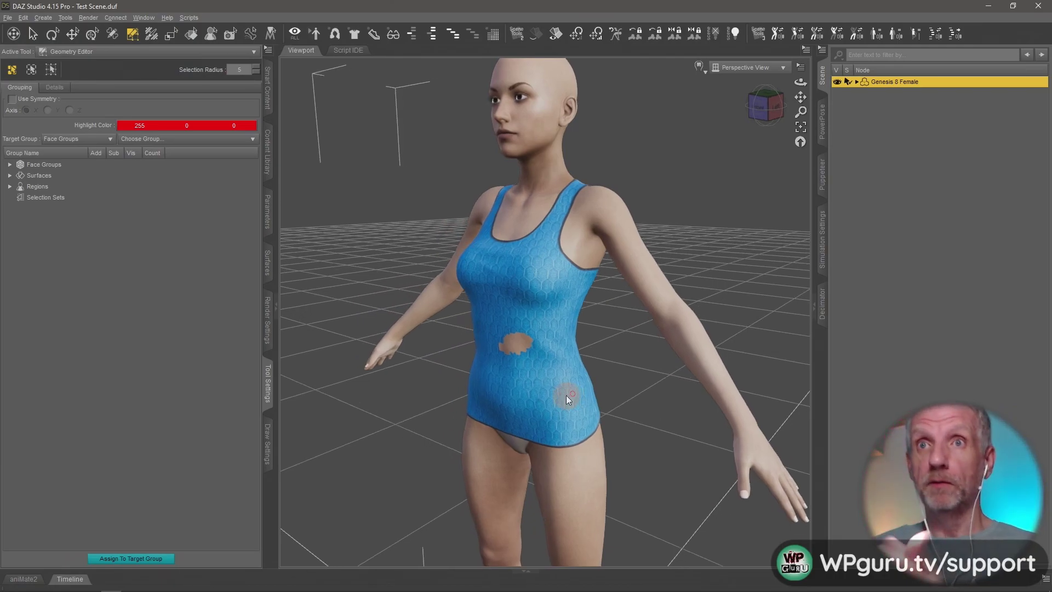